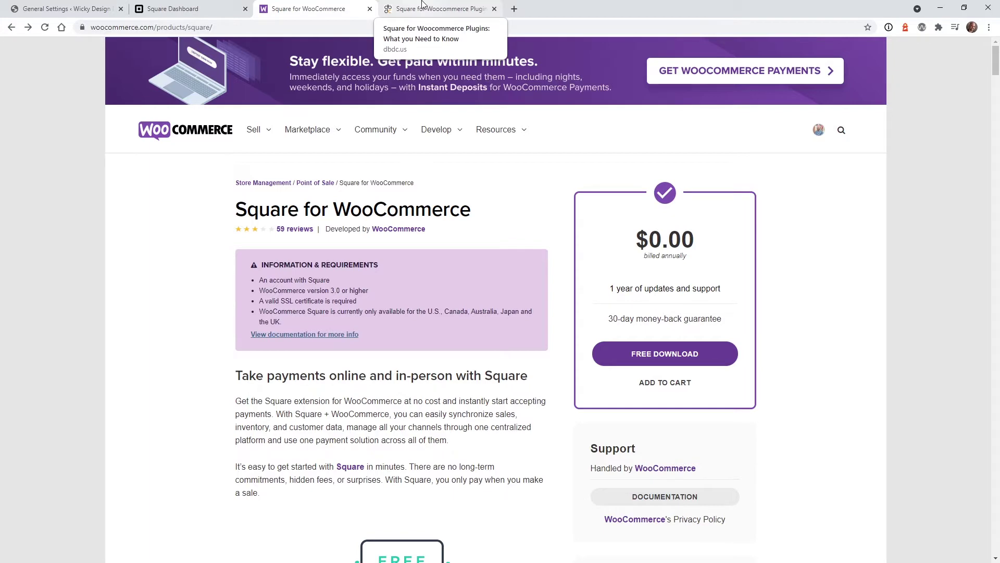
# Switch to the dbdc.us article 'Square for Woocommerce Plugins: What You Need to Know'
pyautogui.click(423, 5)
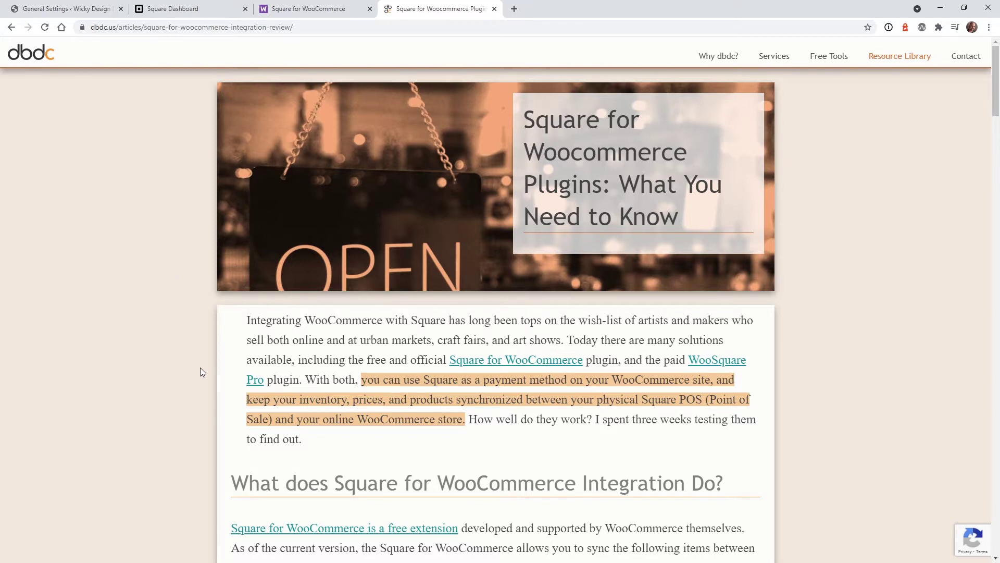
# Scroll the article, highlighting the Products and Inventory Numbers sync items, down to Limitations
pyautogui.scroll(-2, 201, 368)
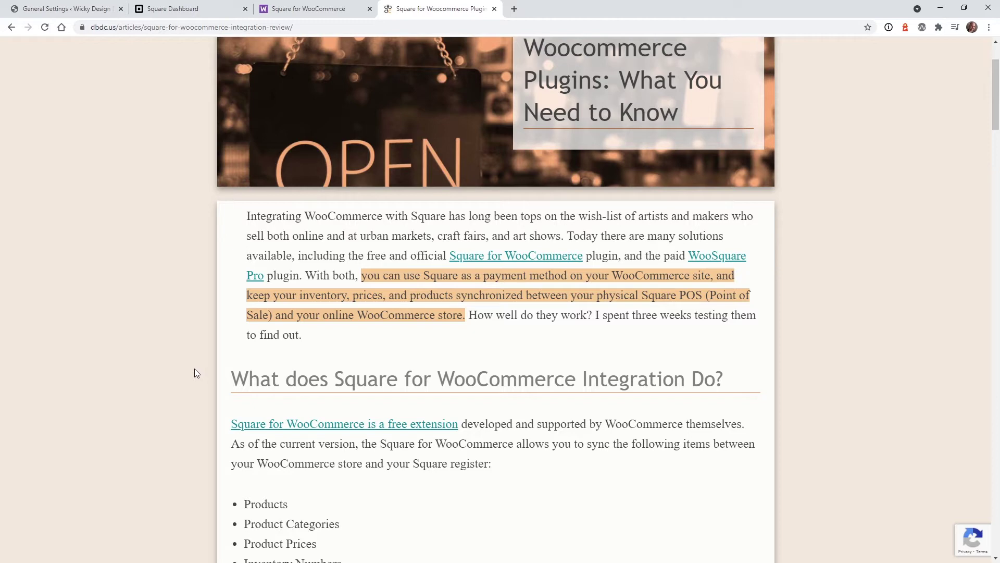
pyautogui.scroll(-6, 592, 106)
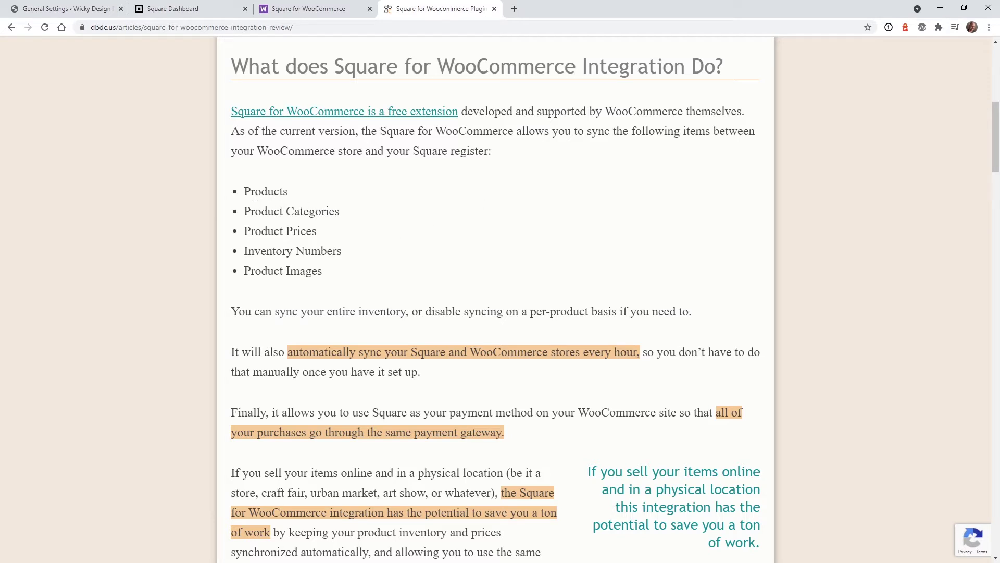
pyautogui.moveTo(252, 192); pyautogui.dragTo(283, 191)
pyautogui.click(317, 207)
pyautogui.moveTo(350, 256); pyautogui.dragTo(270, 245)
pyautogui.click(323, 239)
pyautogui.scroll(-10, 312, 260)
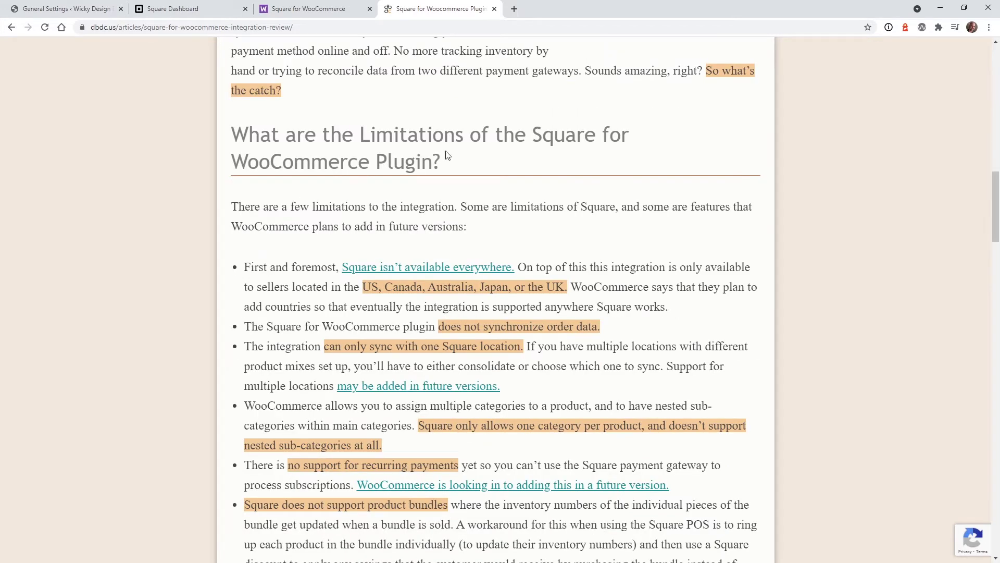
# Read the limitations, highlighting the single Square location and multiple-locations consolidation notes
pyautogui.scroll(-2, 228, 303)
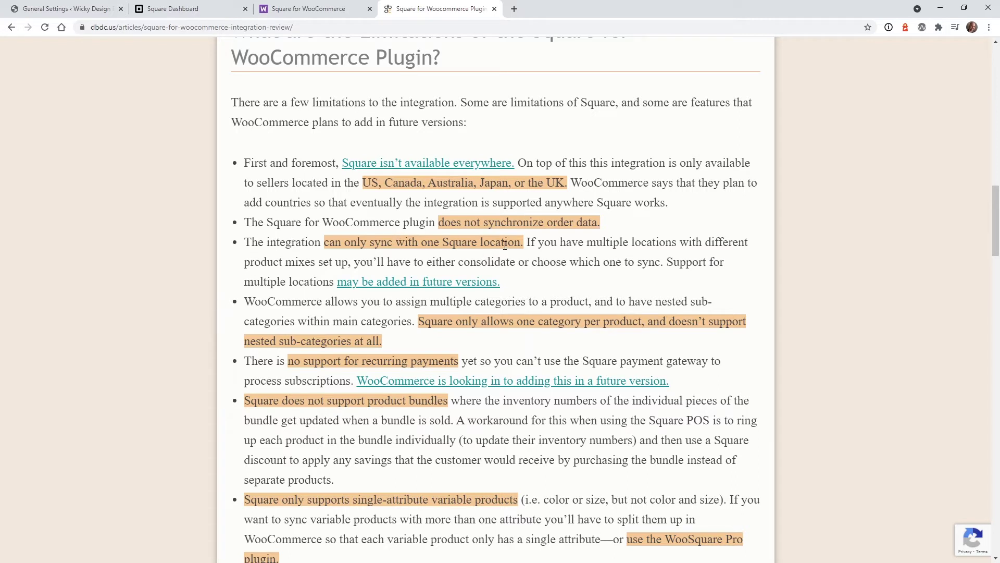
pyautogui.moveTo(502, 242); pyautogui.dragTo(467, 243)
pyautogui.click(431, 255)
pyautogui.click(440, 248)
pyautogui.scroll(-4, 440, 248)
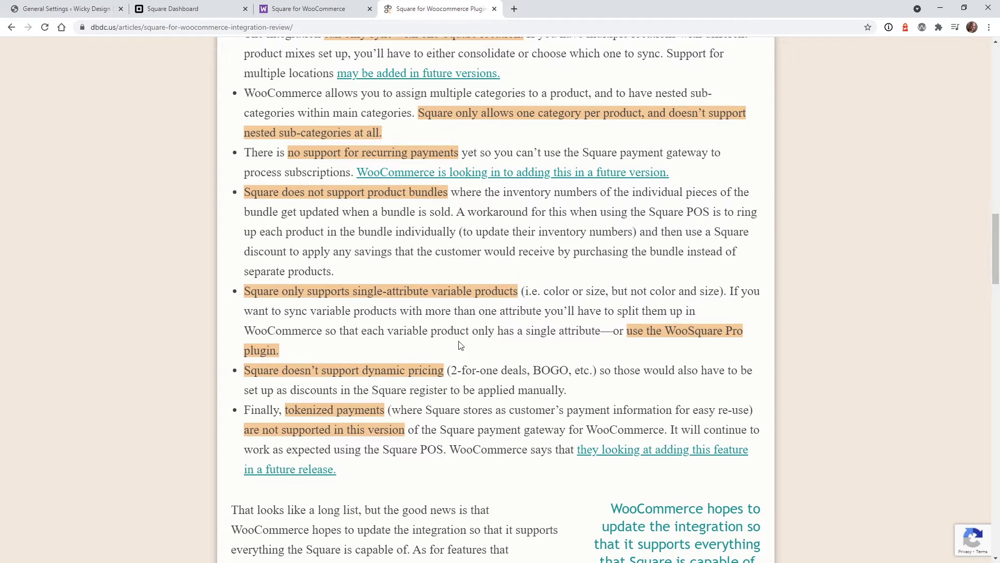
pyautogui.scroll(2, 485, 313)
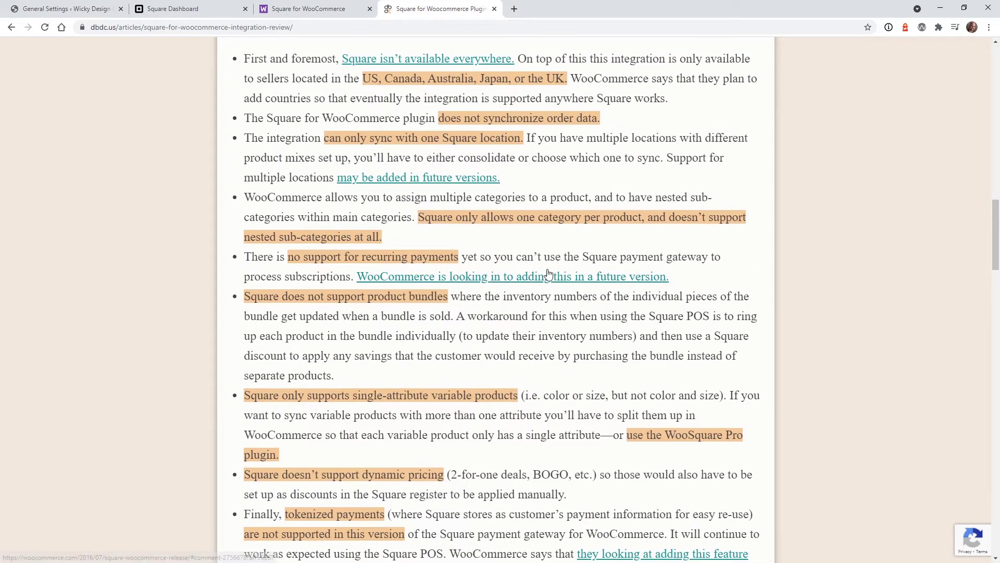
pyautogui.scroll(-3, 315, 315)
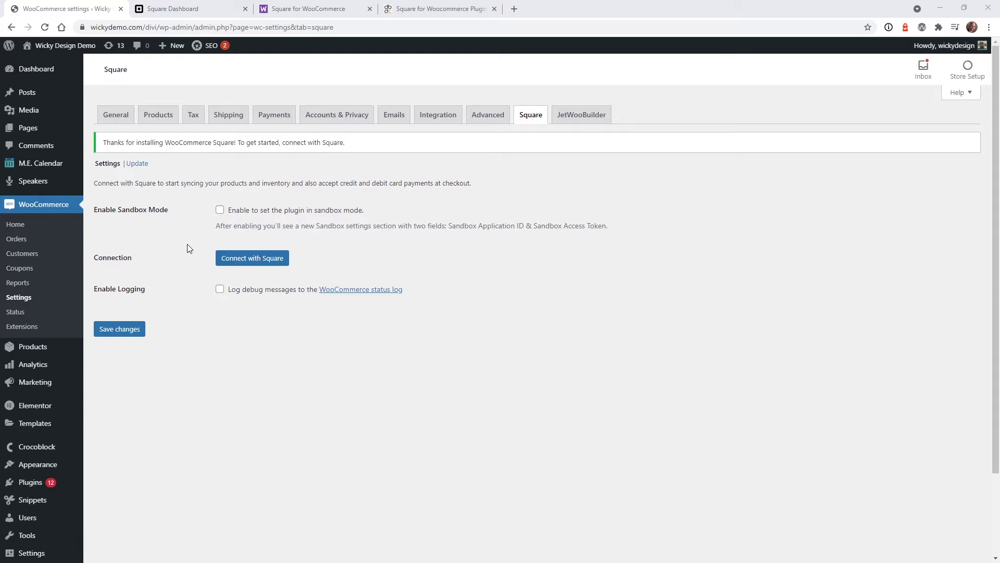
# Connect with Square, redirect back to the site admin, and view Square's item library
pyautogui.click(241, 258)
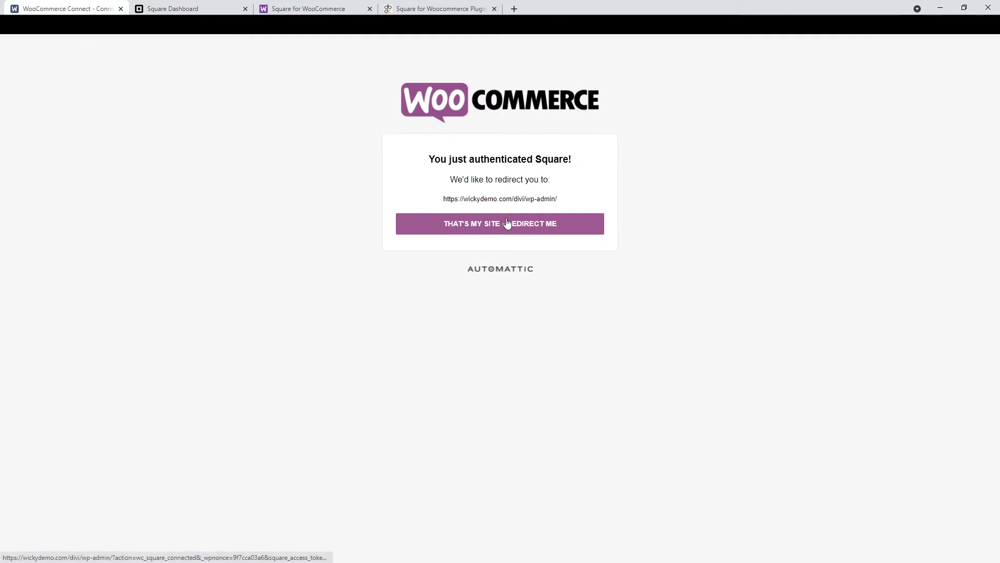
pyautogui.click(508, 230)
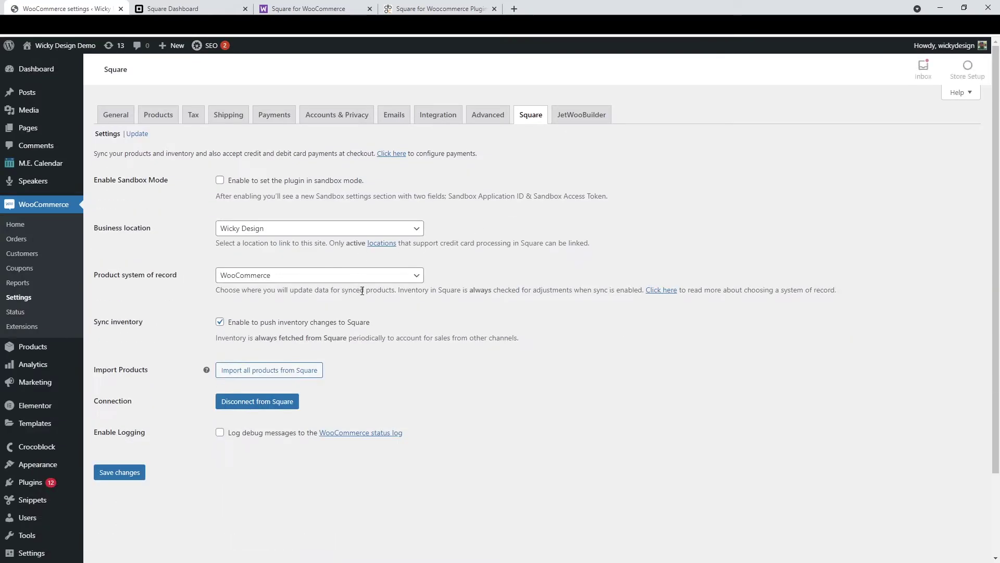
pyautogui.click(176, 9)
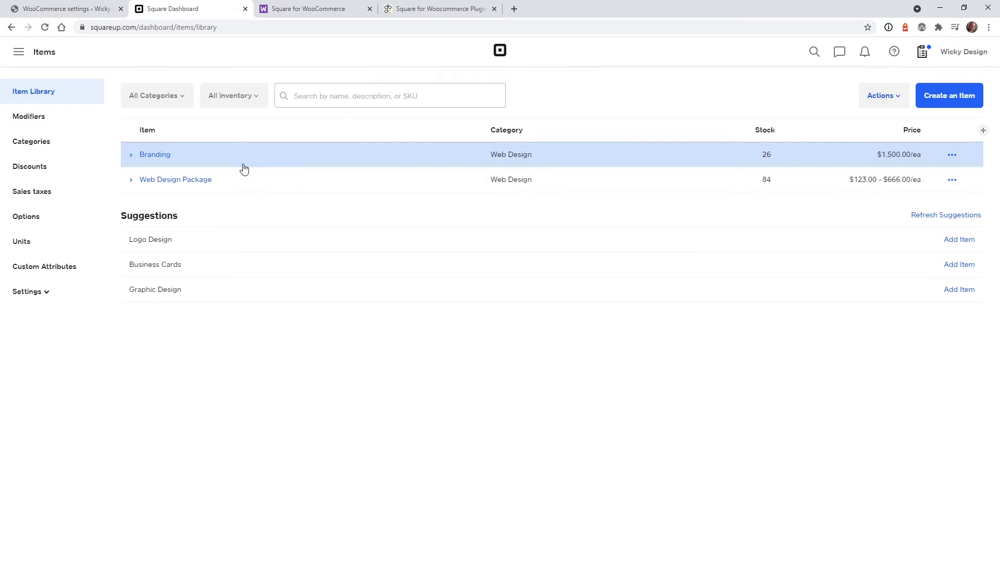
pyautogui.click(58, 5)
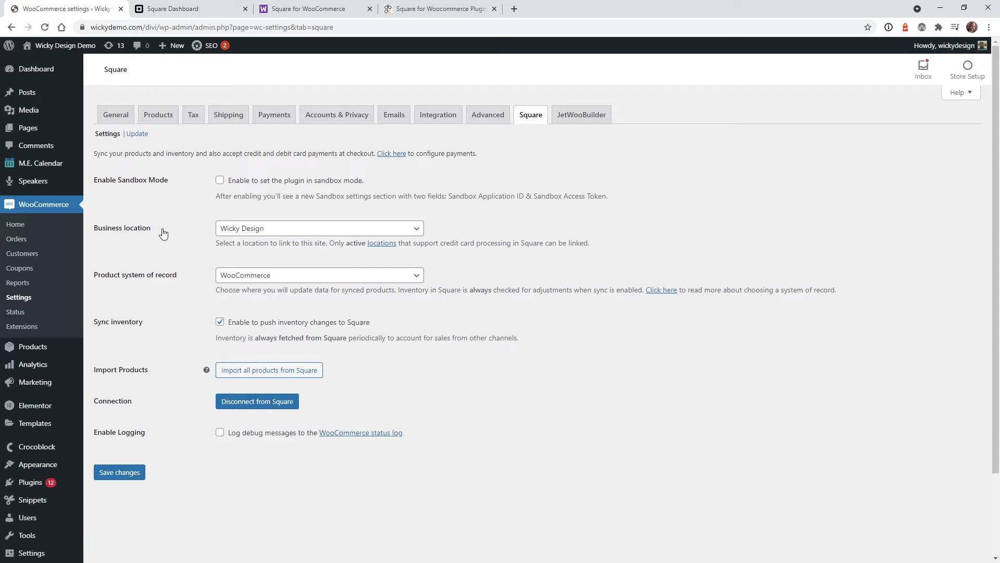
pyautogui.click(234, 230)
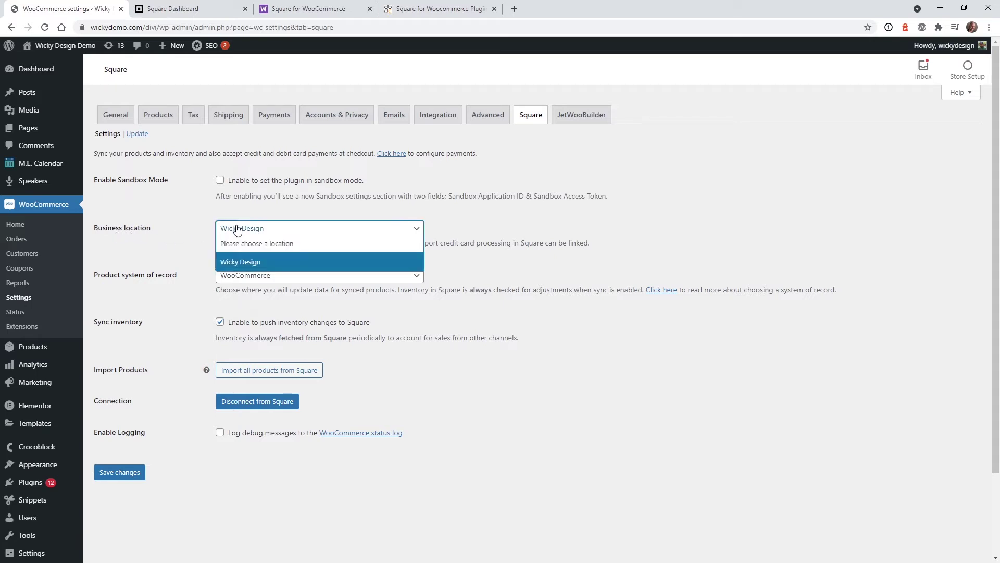
pyautogui.click(464, 487)
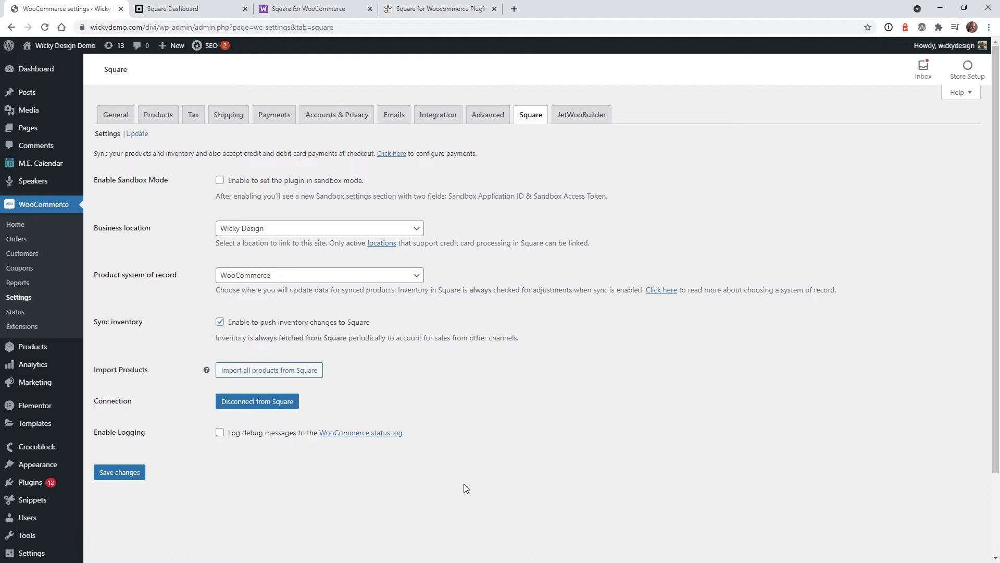
pyautogui.click(194, 6)
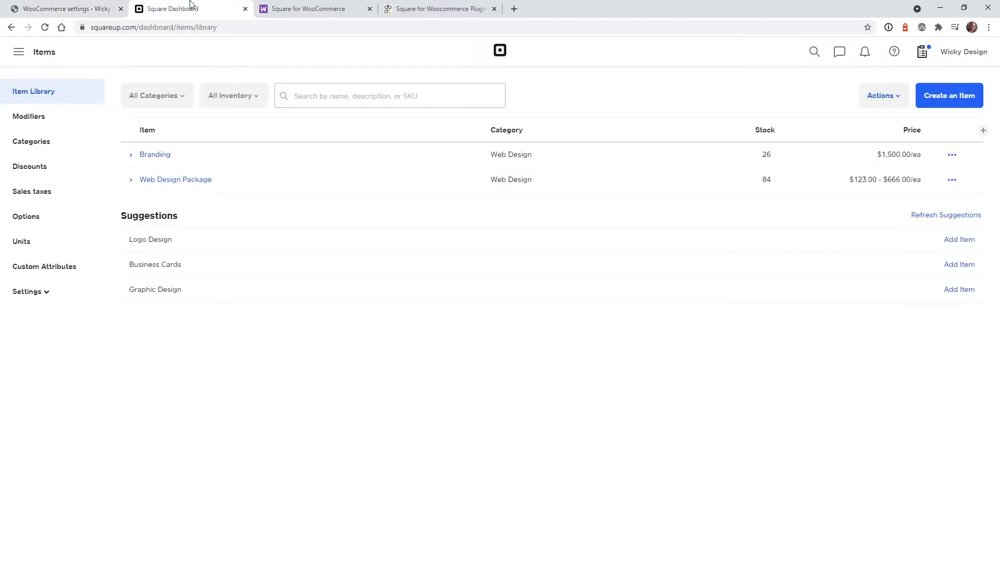
# Check Square's Business > Locations shows only Wicky Design, then go back via the Items page
pyautogui.click(958, 59)
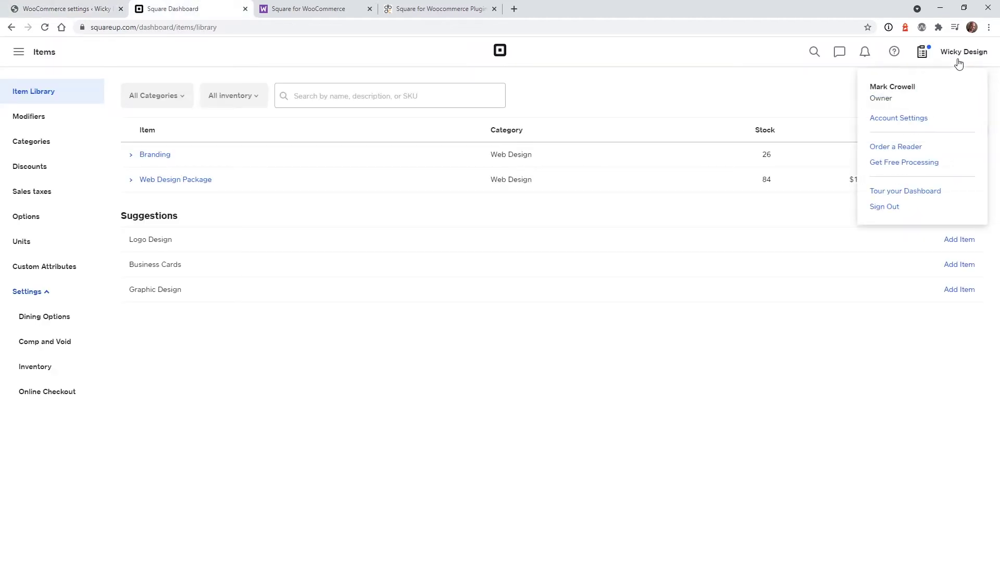
pyautogui.click(911, 128)
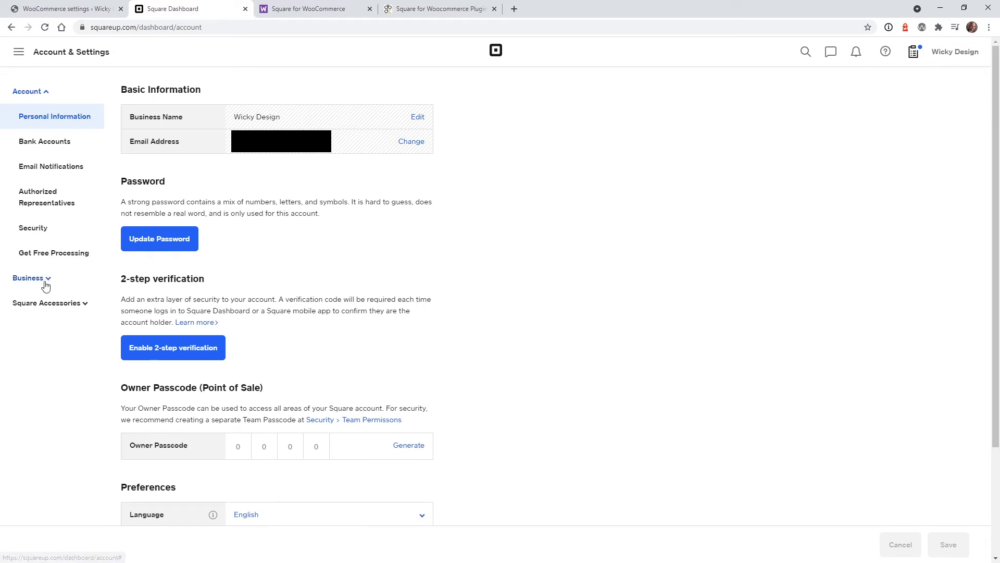
pyautogui.click(42, 277)
pyautogui.click(42, 309)
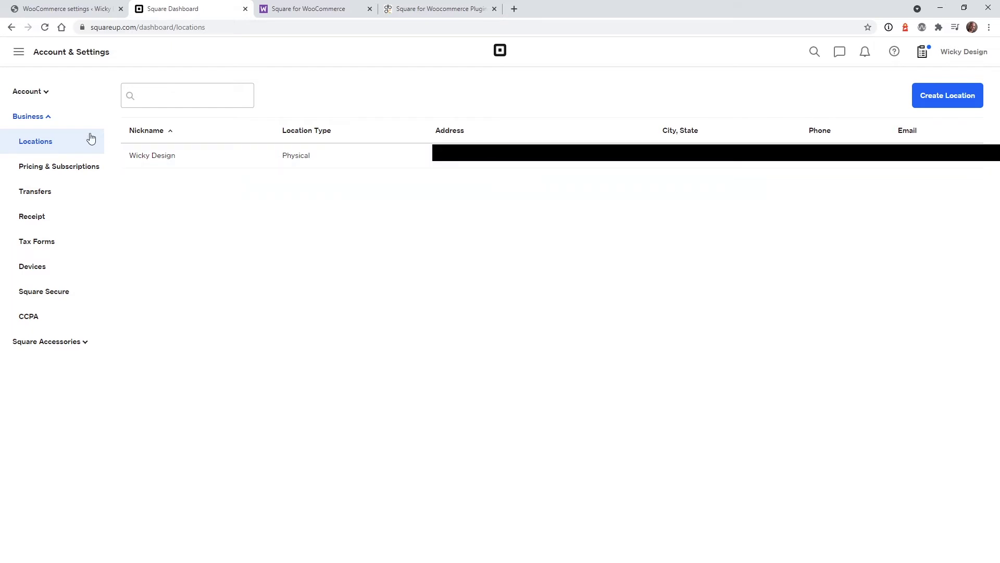
pyautogui.click(20, 52)
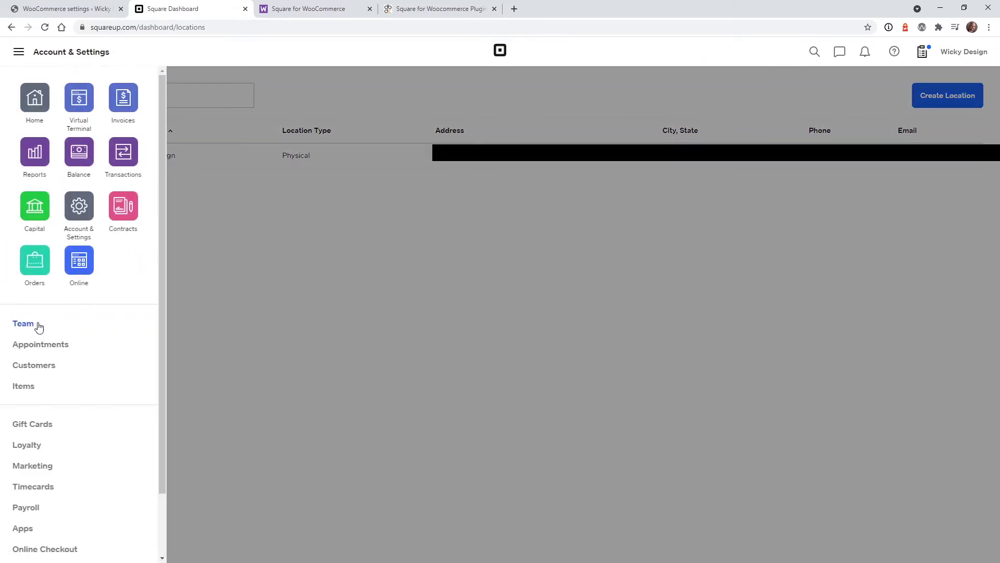
pyautogui.click(27, 386)
pyautogui.click(69, 6)
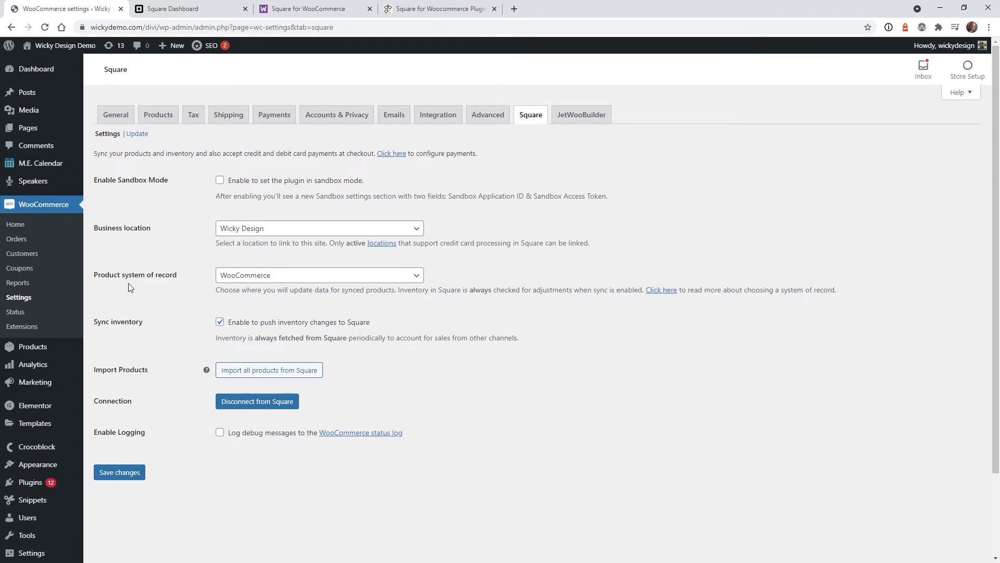
# Keep WooCommerce as product system of record with inventory sync on, and save the settings
pyautogui.click(280, 278)
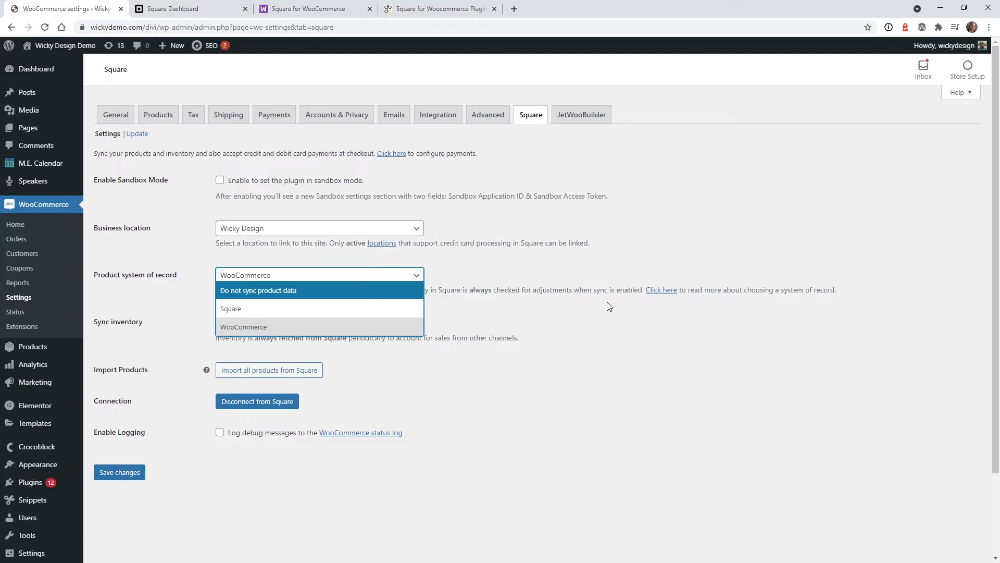
pyautogui.click(515, 396)
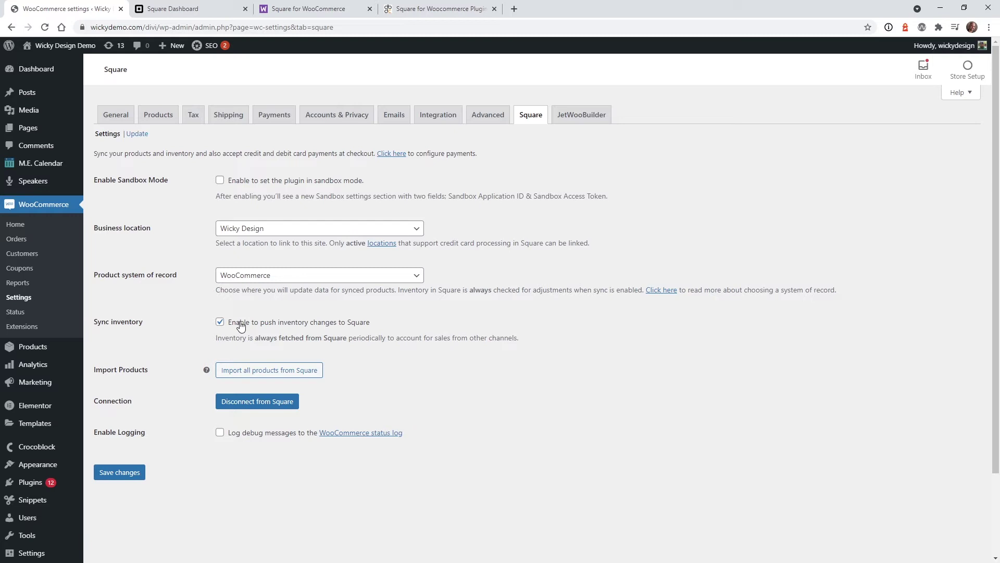
pyautogui.click(131, 474)
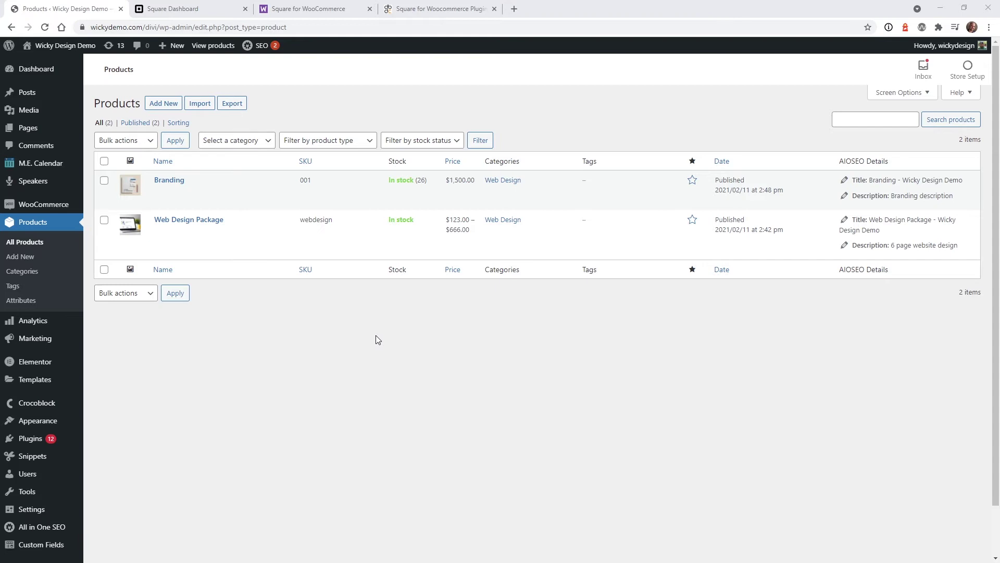
# Highlight Branding's 'In stock (26)' level in the WooCommerce products list
pyautogui.moveTo(216, 201)
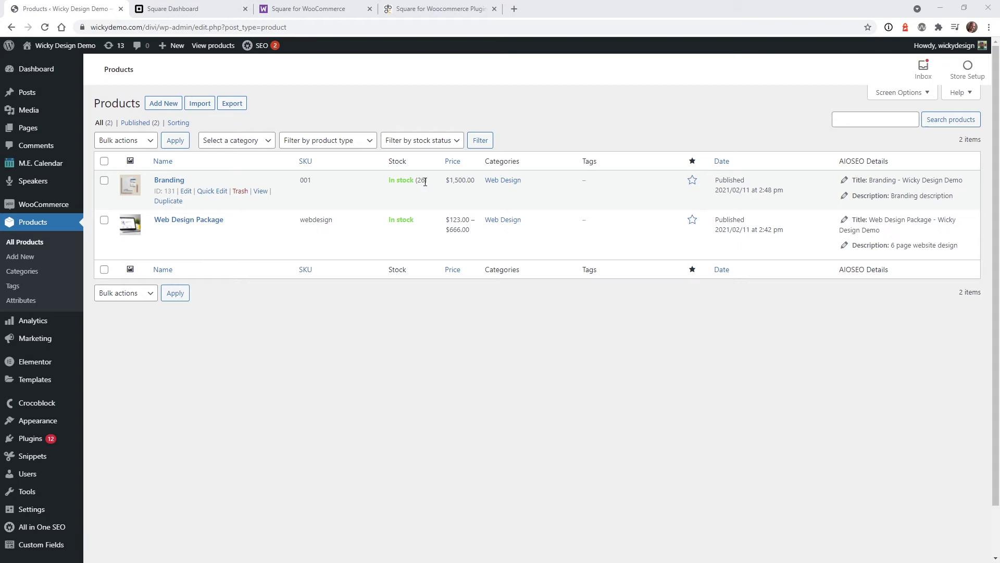
pyautogui.moveTo(429, 183); pyautogui.dragTo(388, 183)
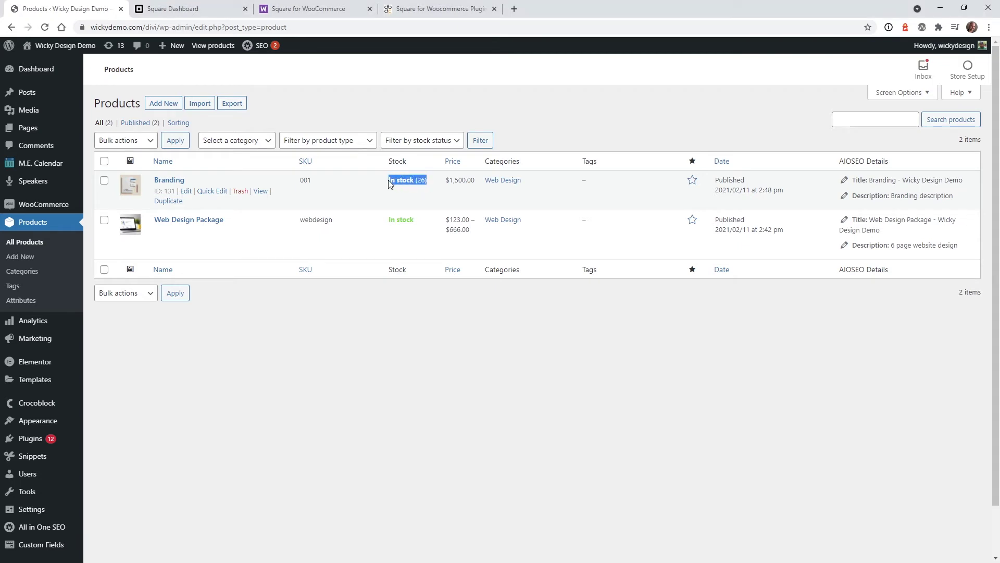
pyautogui.click(471, 359)
# In Square's item library, check the Branding variation's stock of 26 on Manage stock, then close it
pyautogui.click(182, 7)
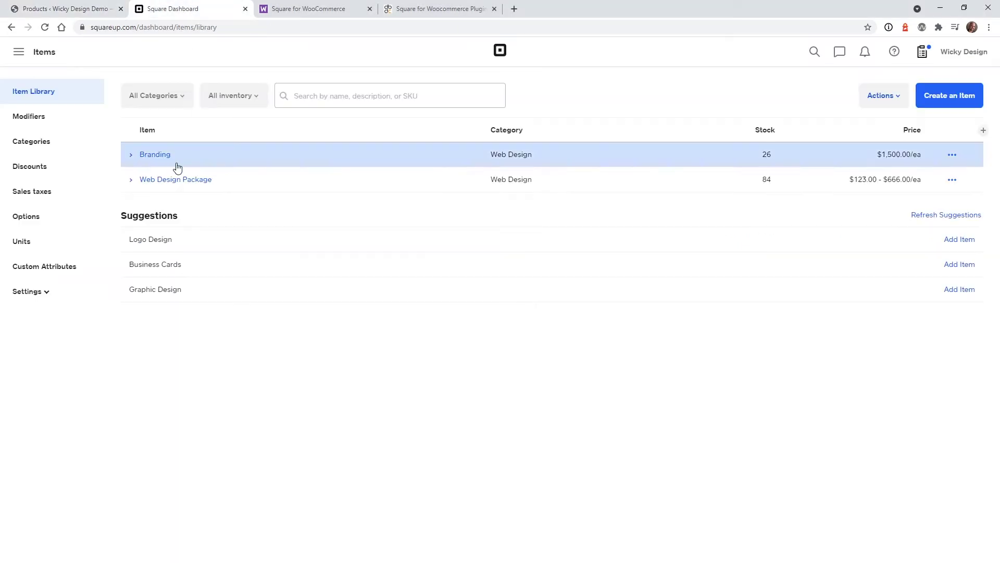
pyautogui.click(129, 161)
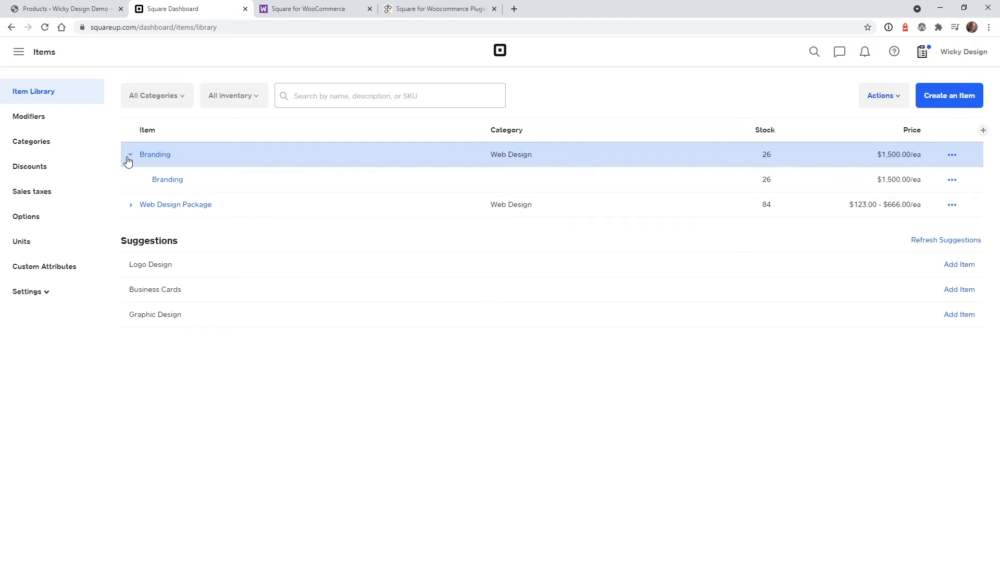
pyautogui.click(162, 180)
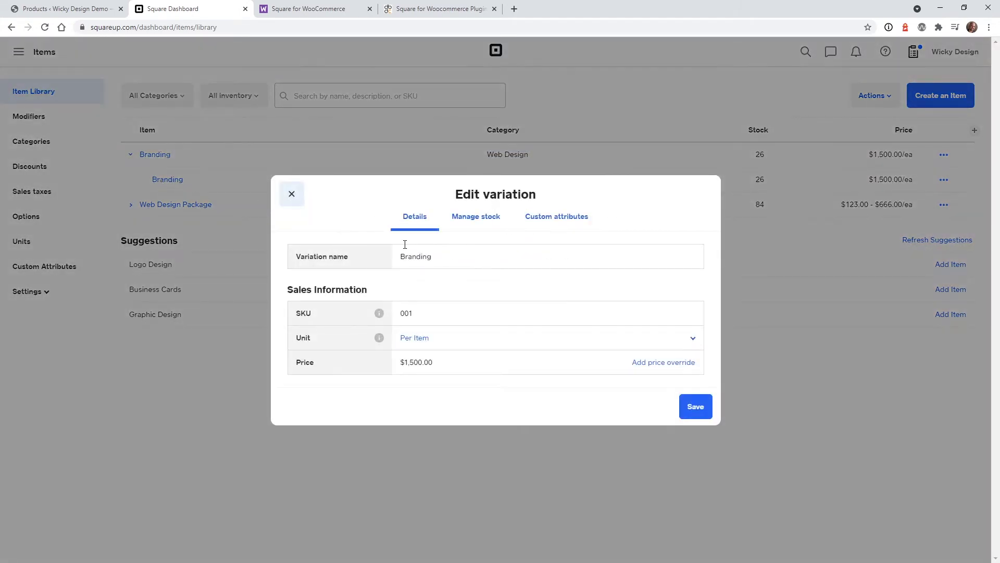
pyautogui.click(467, 219)
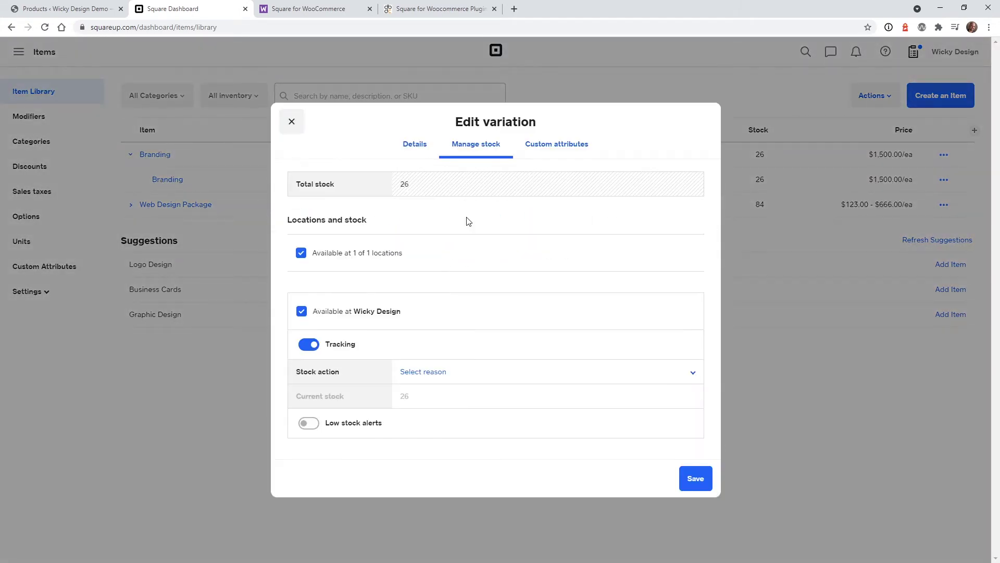
pyautogui.click(293, 125)
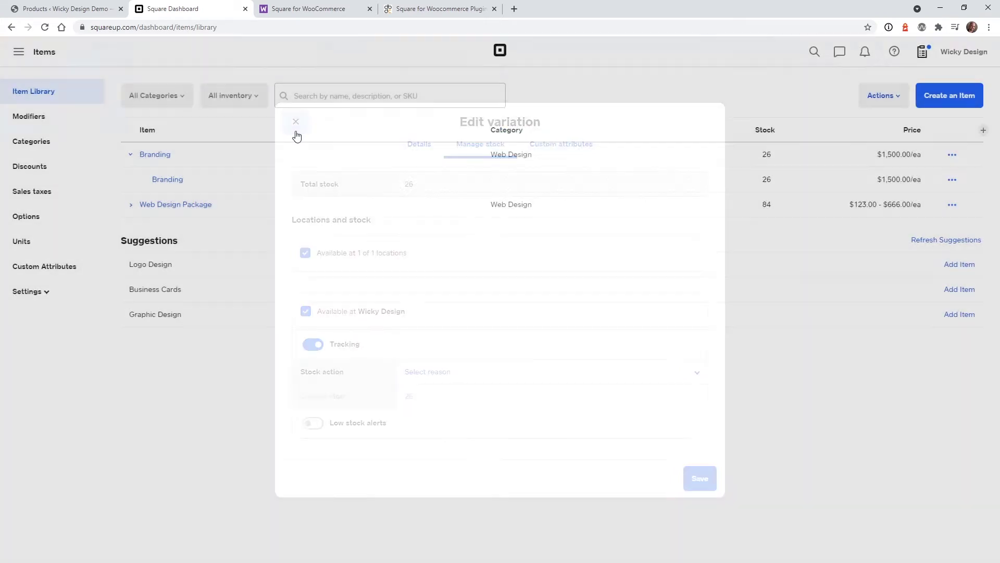
pyautogui.click(70, 5)
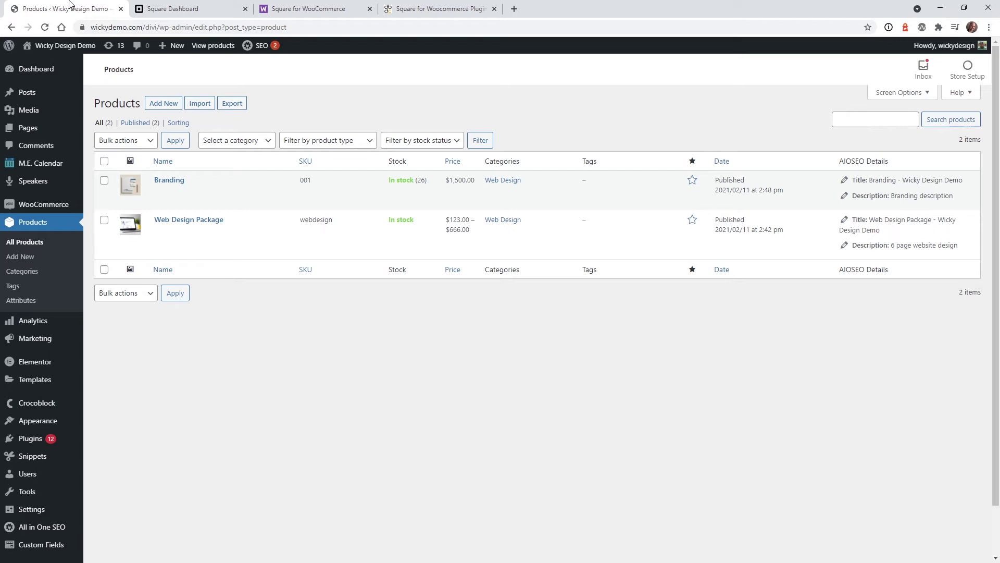
# Run a manual Square sync from the Square Update section and confirm Start sync
pyautogui.click(176, 184)
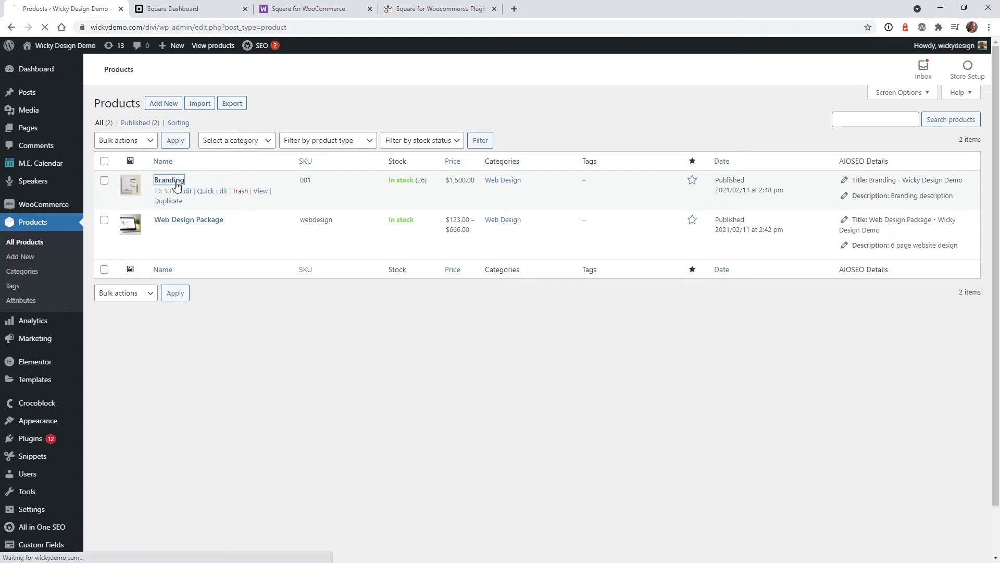
pyautogui.scroll(-10, 161, 218)
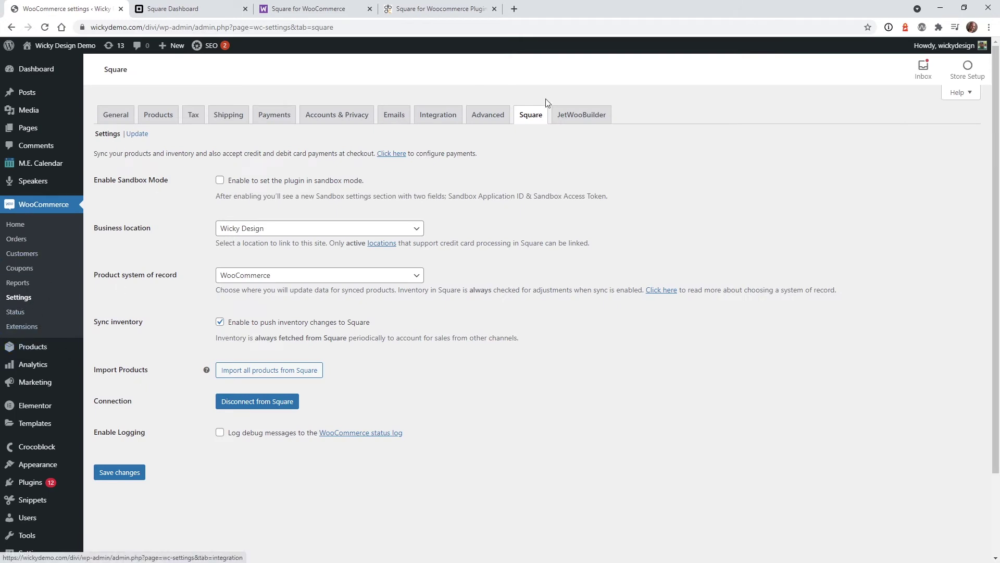
pyautogui.click(147, 135)
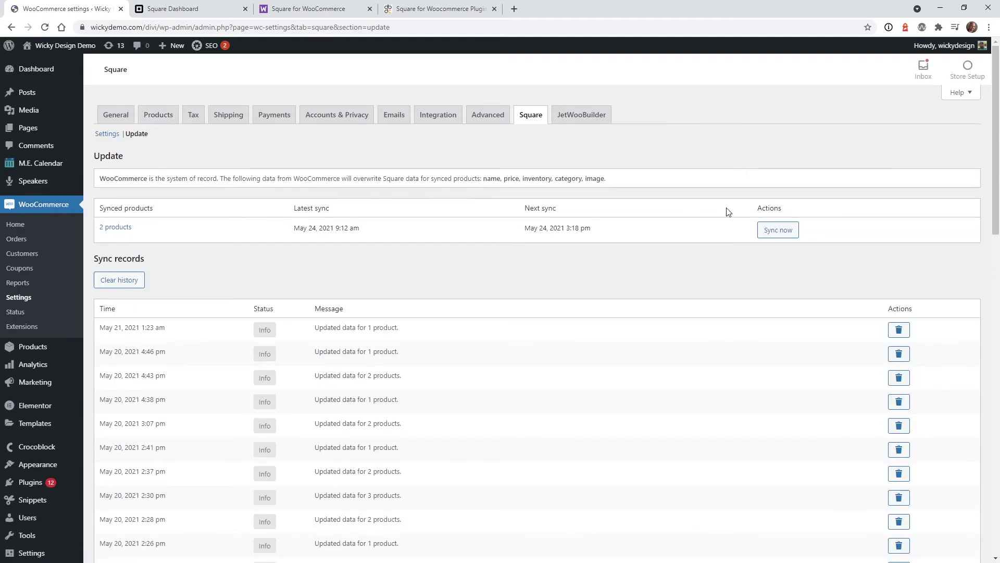
pyautogui.click(780, 234)
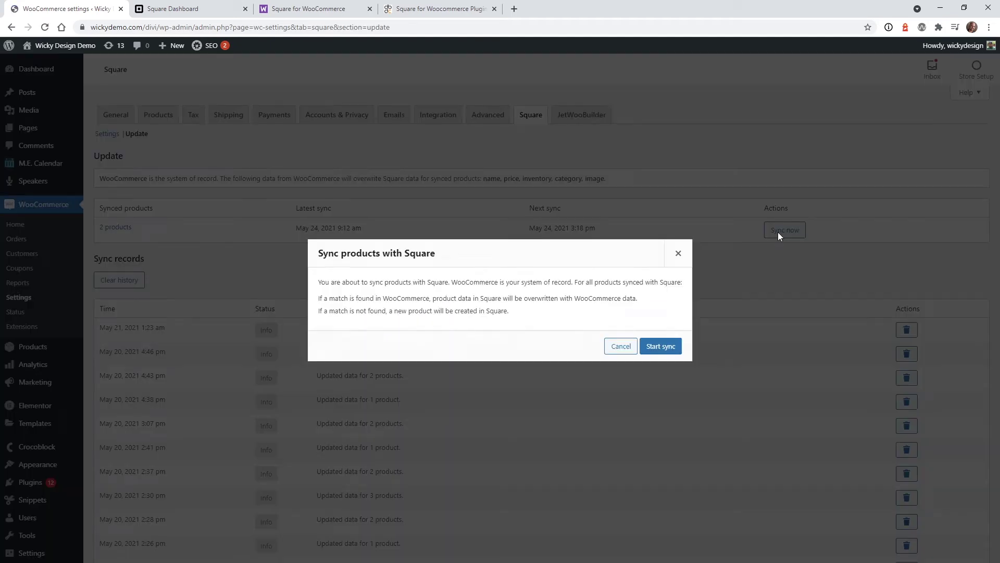
pyautogui.click(661, 348)
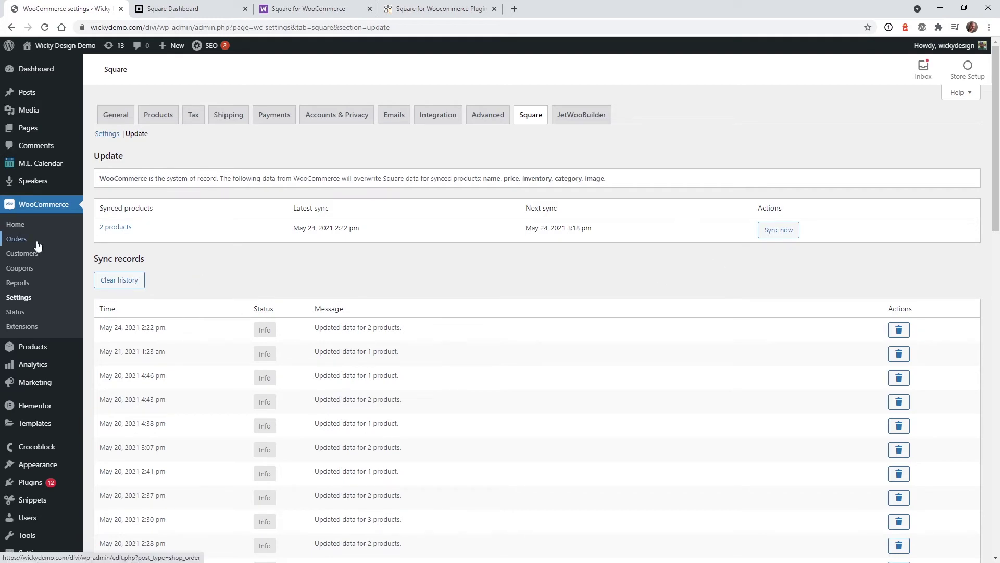
# Verify Branding's Inventory stock quantity is 26, then switch to Square Dashboard with Ctrl+Tab
pyautogui.click(53, 352)
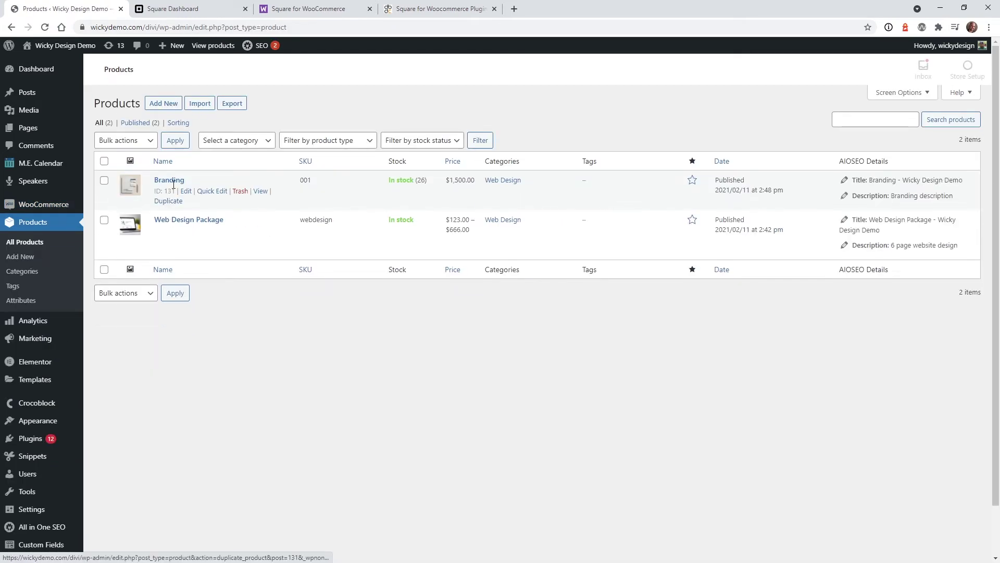
pyautogui.click(175, 181)
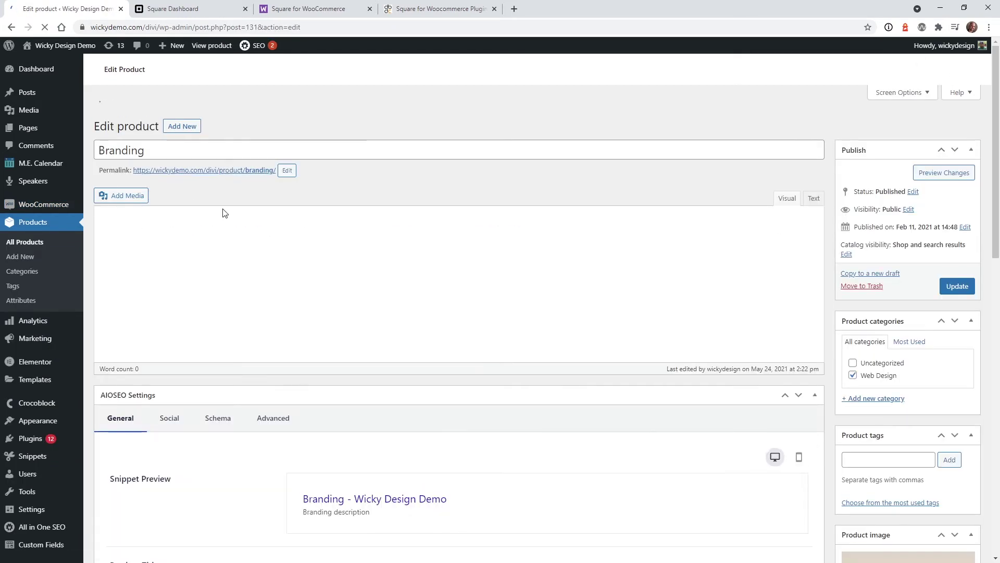
pyautogui.scroll(-15, 228, 411)
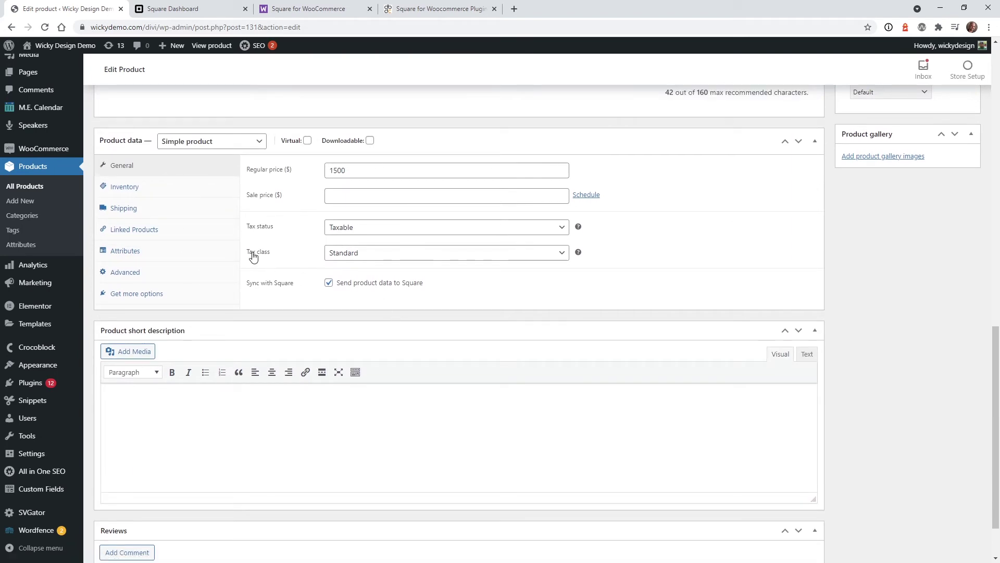
pyautogui.click(159, 189)
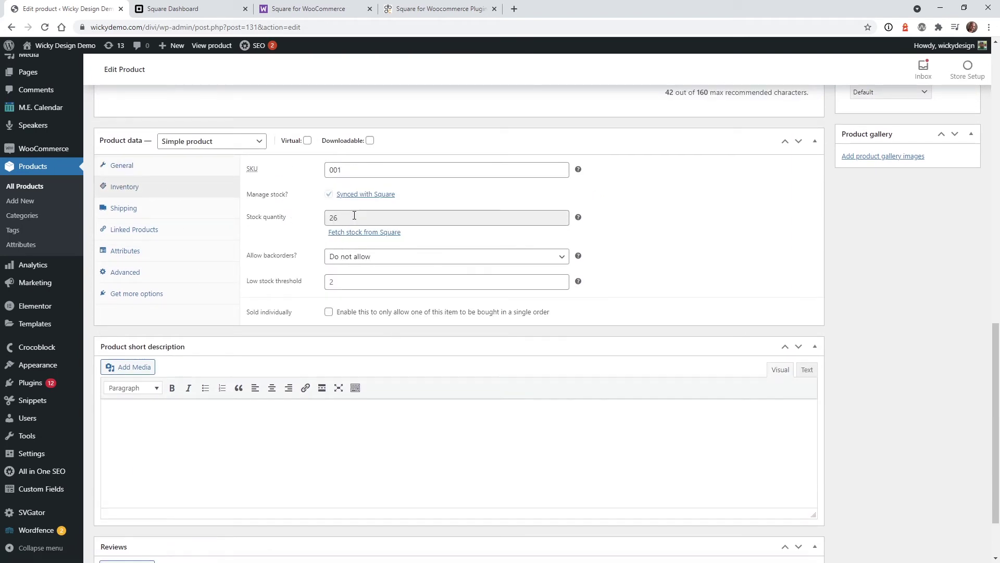
pyautogui.click(388, 216)
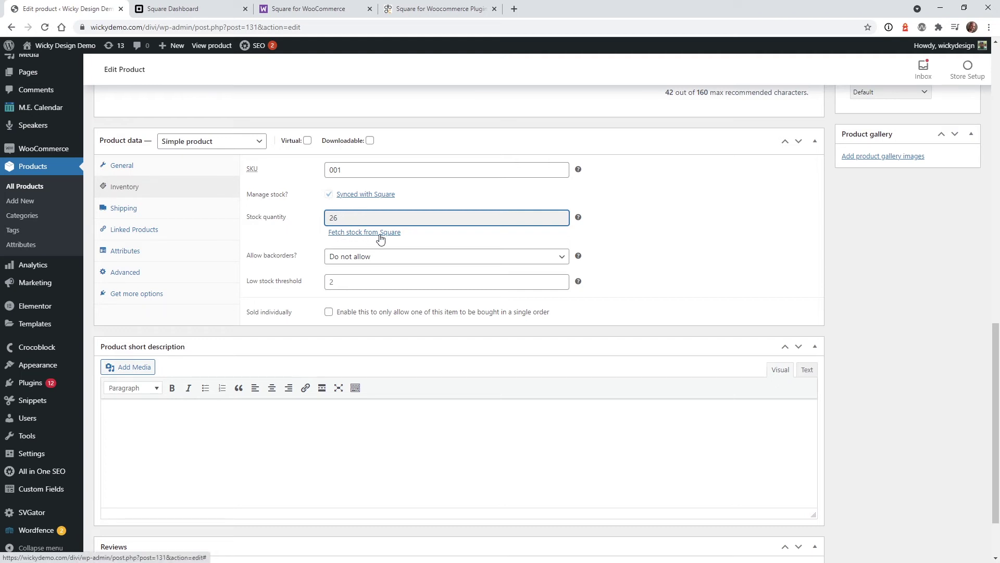
pyautogui.hotkey('ctrl', 'Tab')
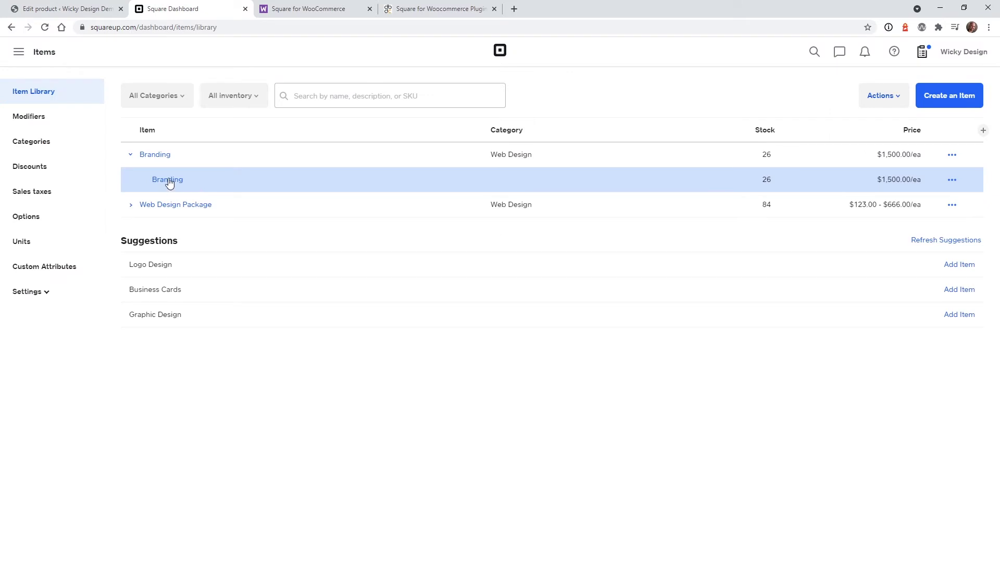
# Remove 2 units of the Branding variation's stock in Square as Damage, leaving 24
pyautogui.click(170, 182)
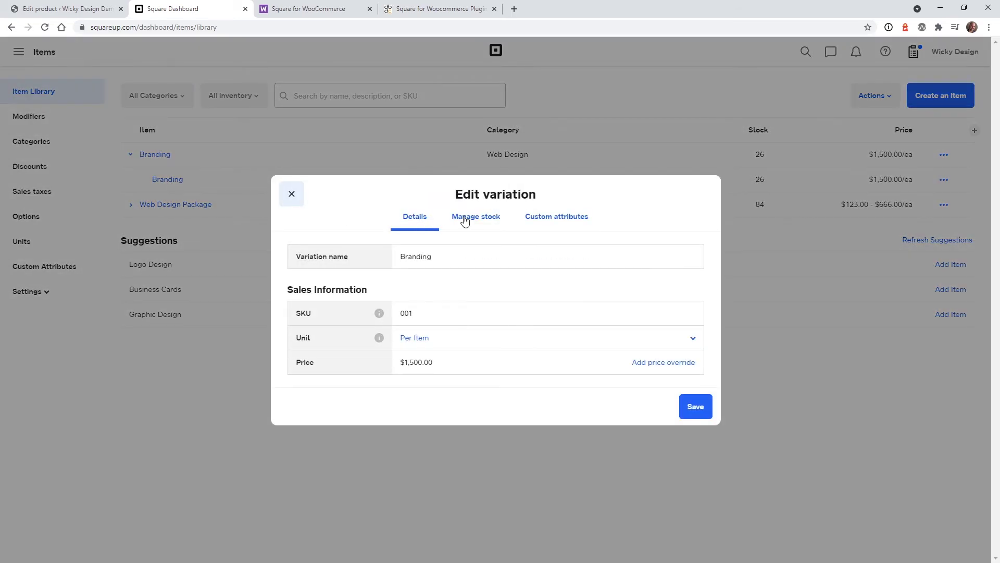
pyautogui.click(469, 219)
pyautogui.click(440, 373)
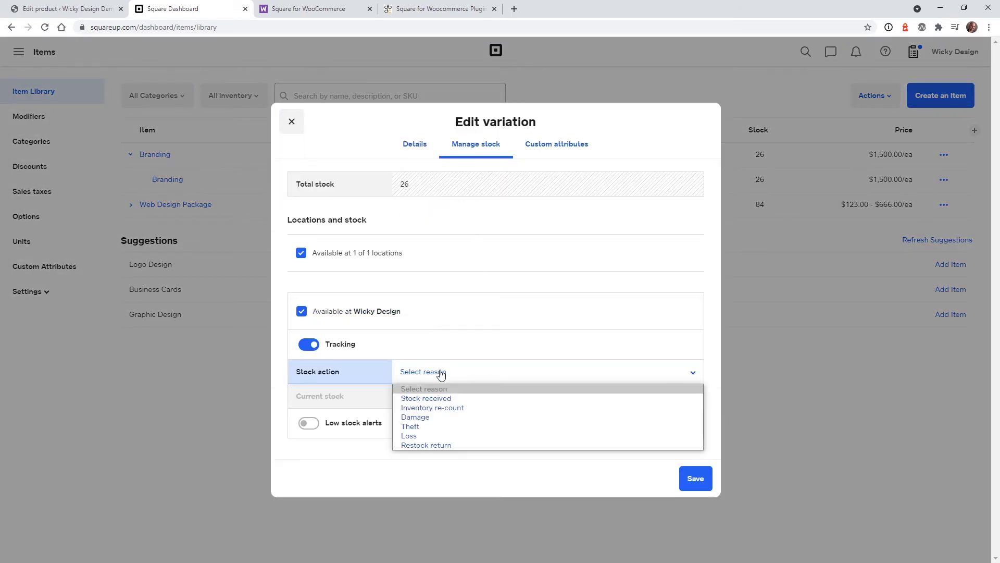
pyautogui.click(442, 416)
pyautogui.click(412, 384)
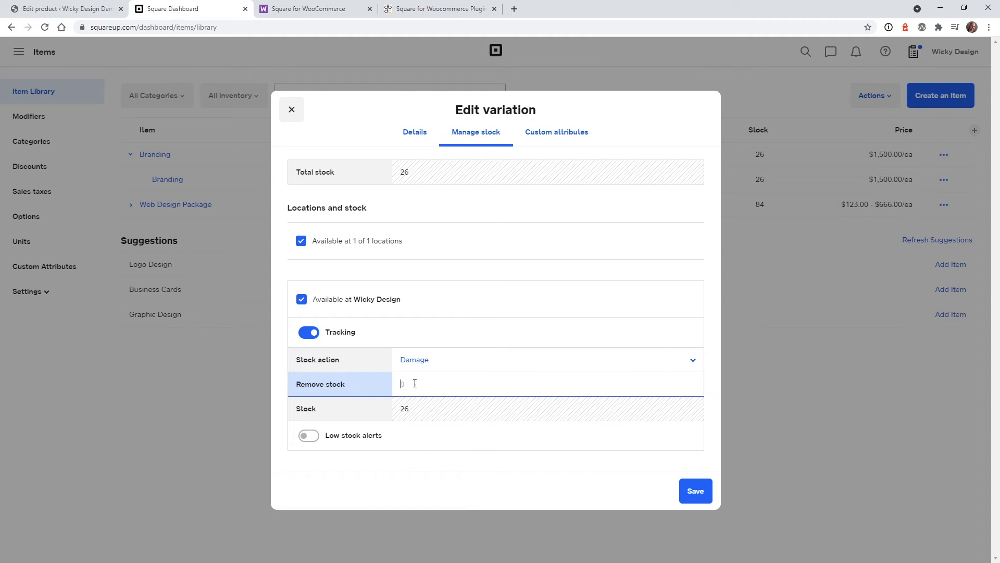
pyautogui.write('2')
pyautogui.click(696, 493)
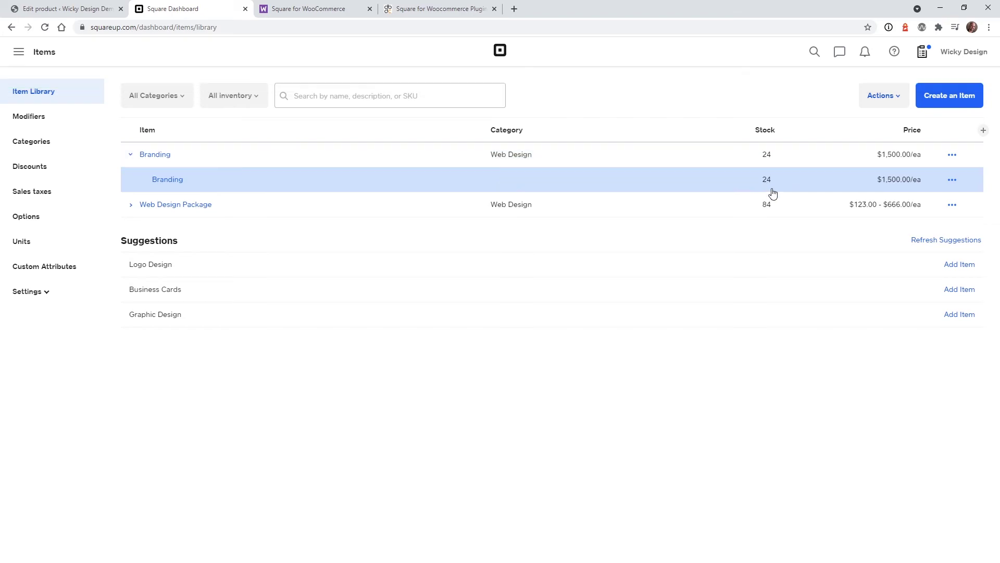
# Return to All Products, where Branding still shows 26, and open WooCommerce Settings in a new tab
pyautogui.click(67, 9)
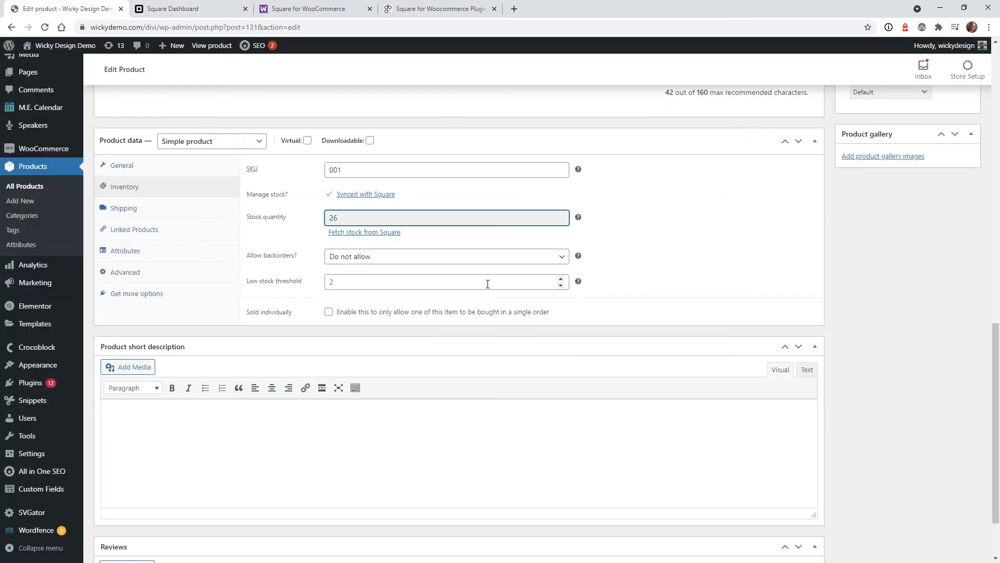
pyautogui.click(27, 187)
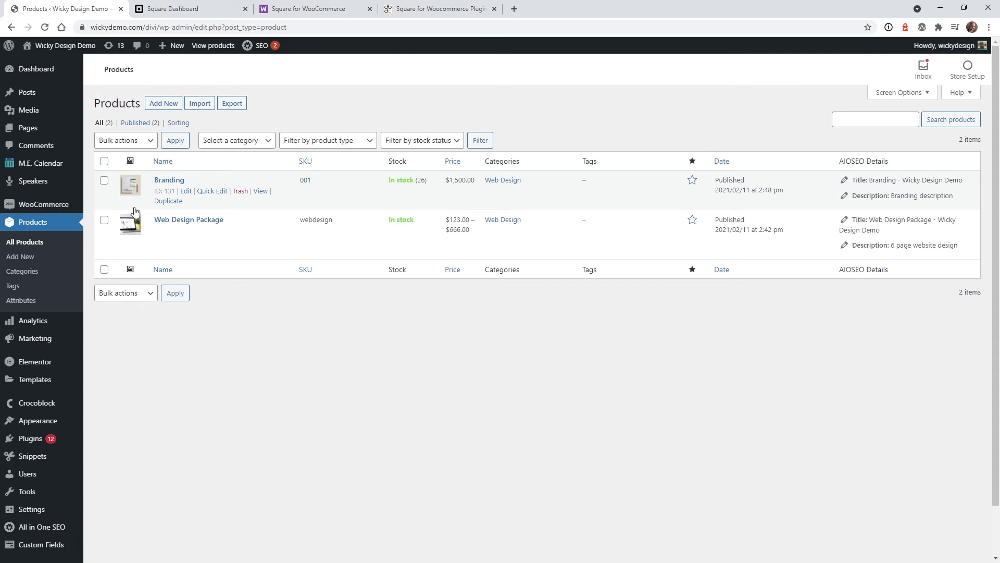
pyautogui.moveTo(50, 348)
pyautogui.moveTo(49, 211)
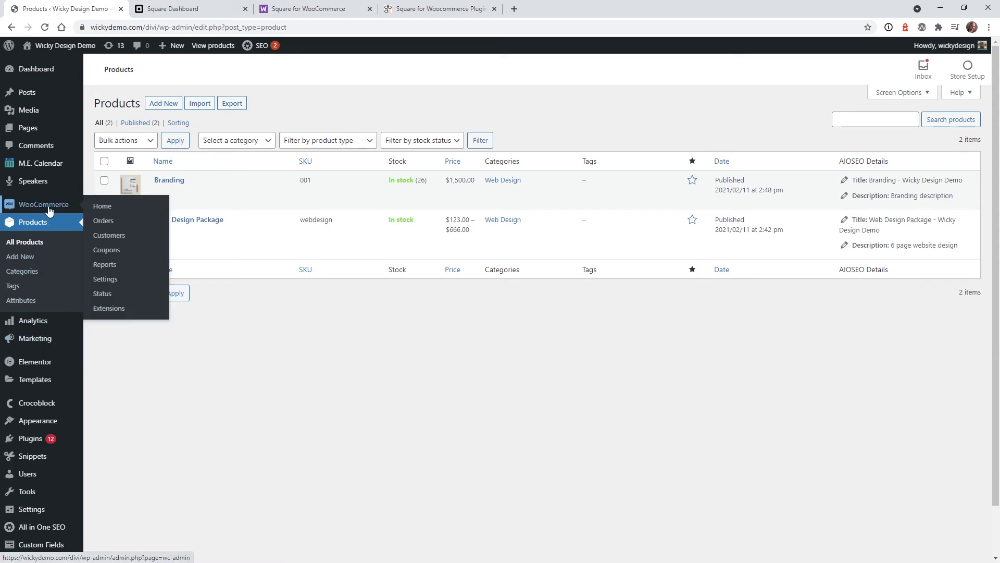
pyautogui.rightClick(127, 282)
pyautogui.click(172, 286)
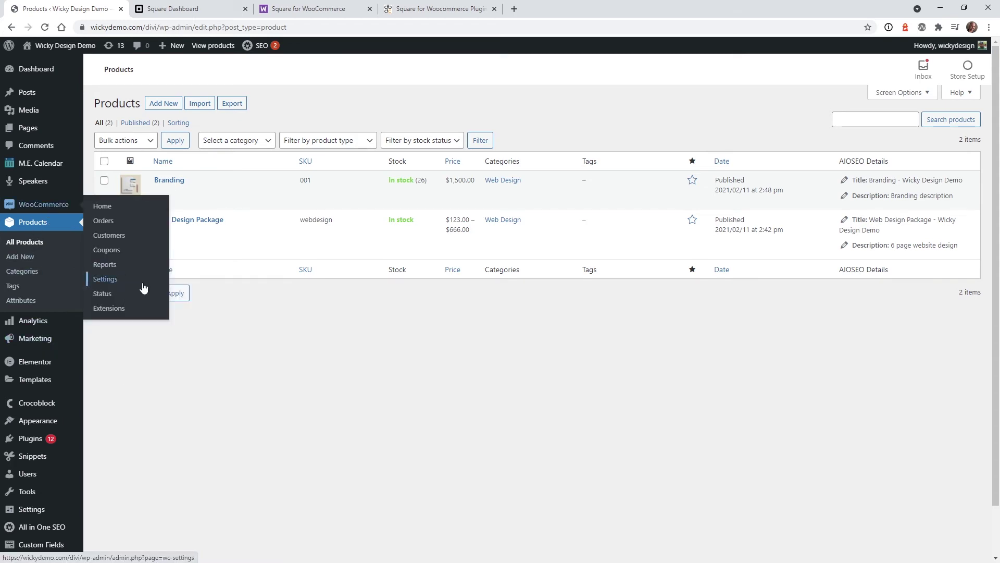
# Open the Square Update settings and highlight the next sync time, 3:18 pm
pyautogui.click(187, 9)
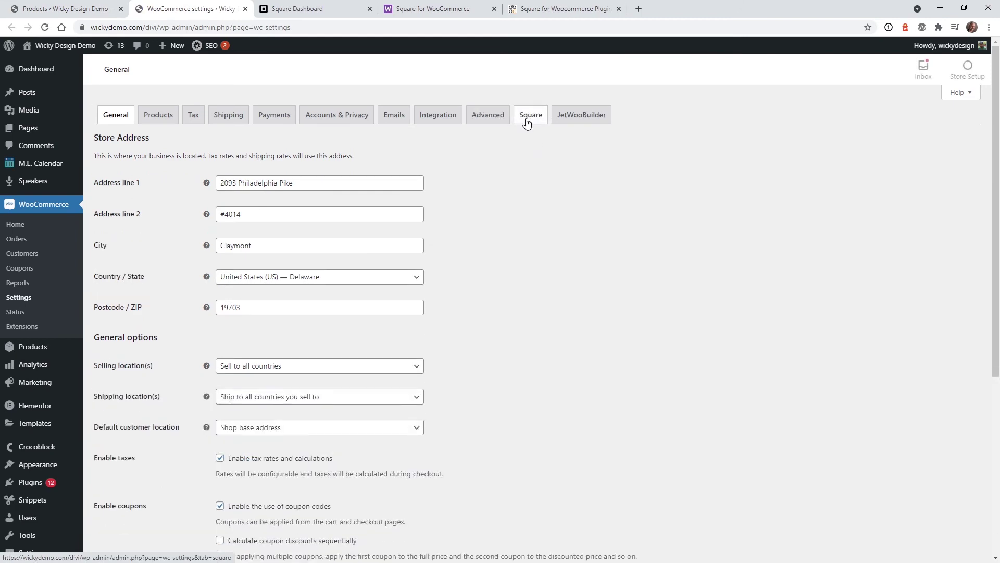
pyautogui.click(528, 121)
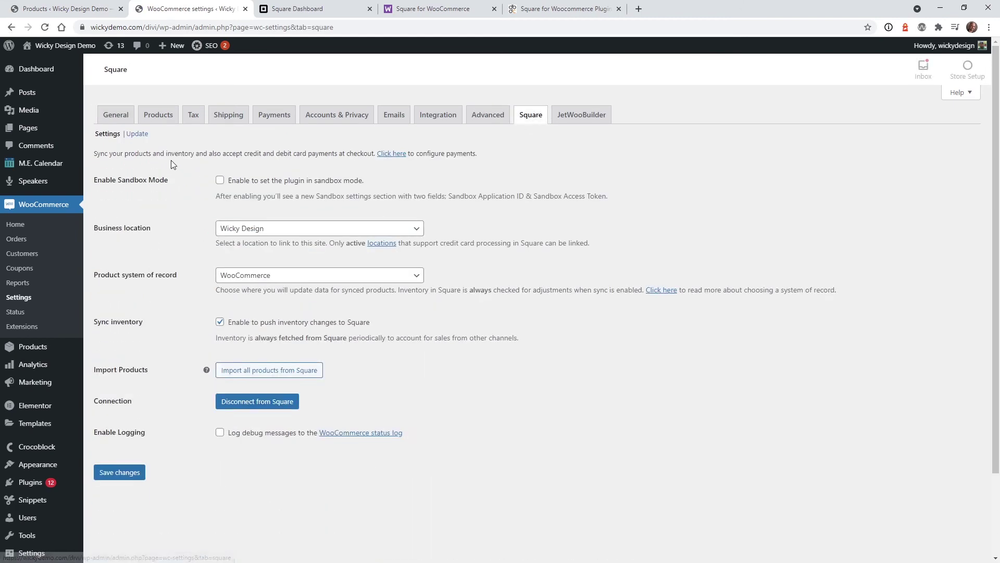
pyautogui.click(130, 134)
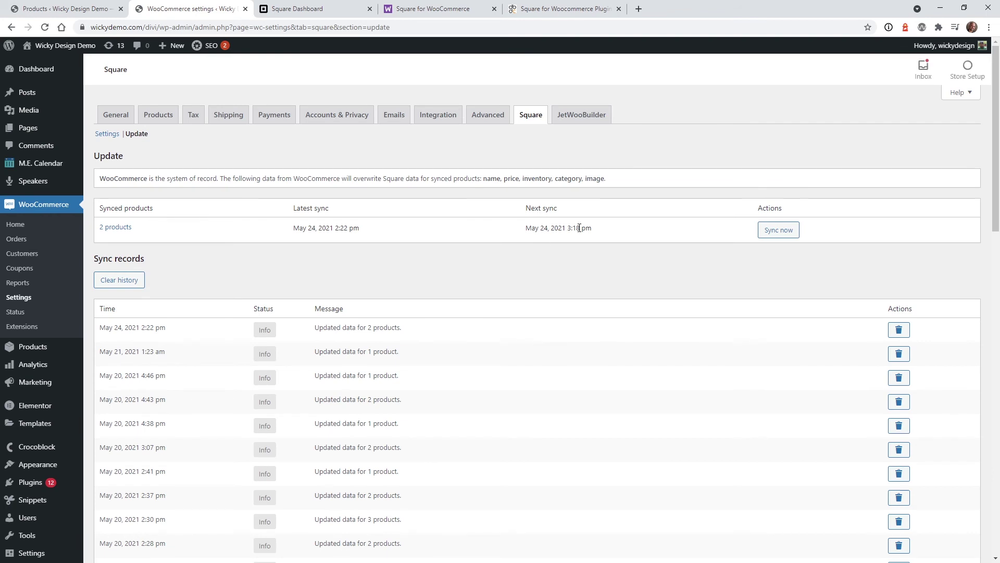
pyautogui.moveTo(571, 225); pyautogui.dragTo(593, 232)
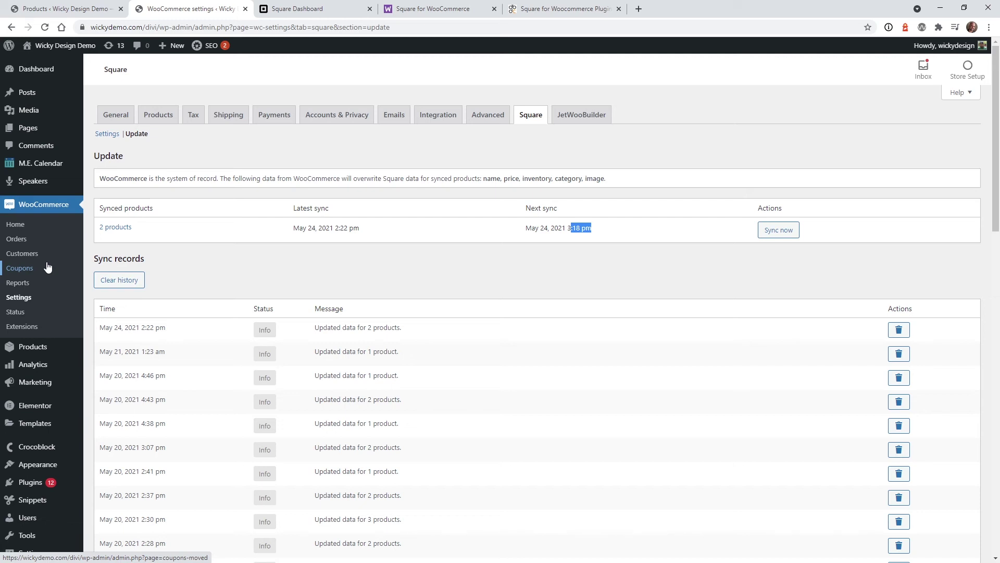
# Open Branding's inventory settings and fetch its stock from Square
pyautogui.hotkey('ctrl', 'shift', 'Tab')
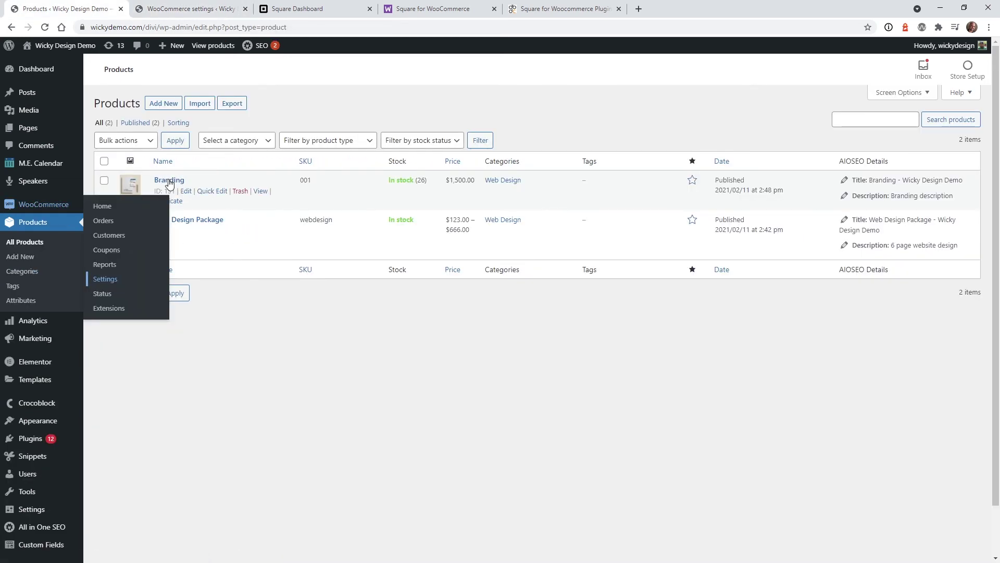
pyautogui.click(169, 181)
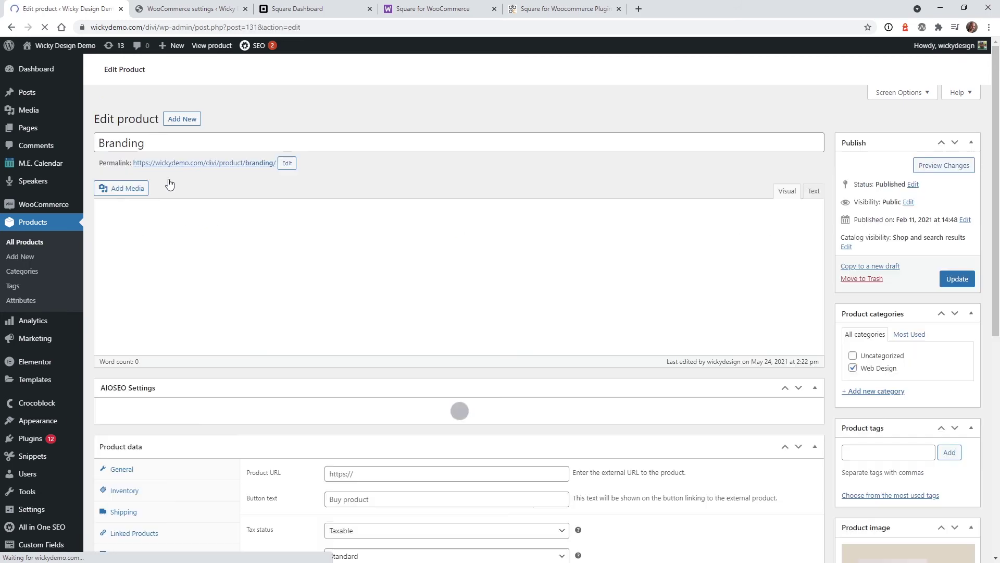
pyautogui.scroll(-8, 202, 435)
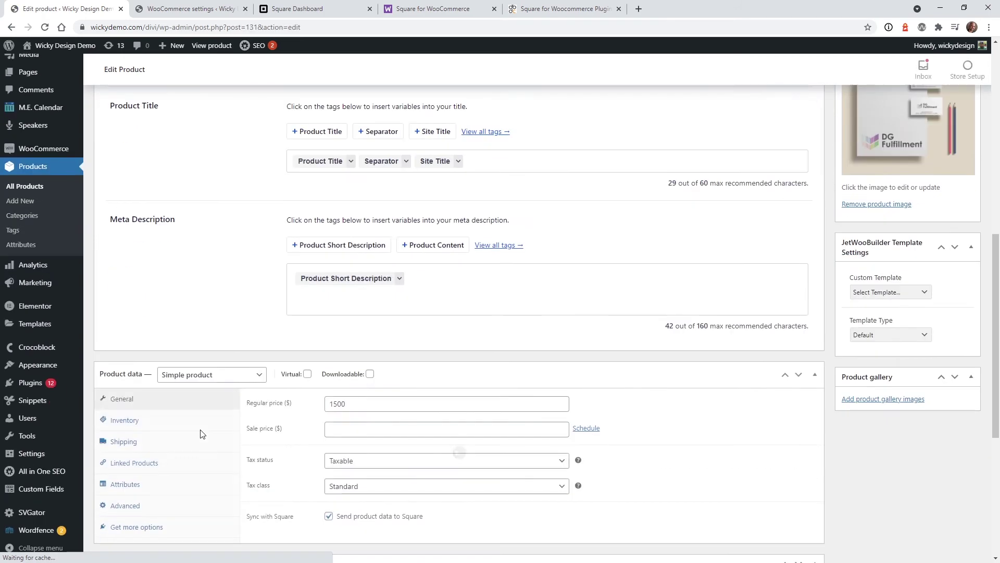
pyautogui.click(161, 426)
pyautogui.scroll(-2, 161, 425)
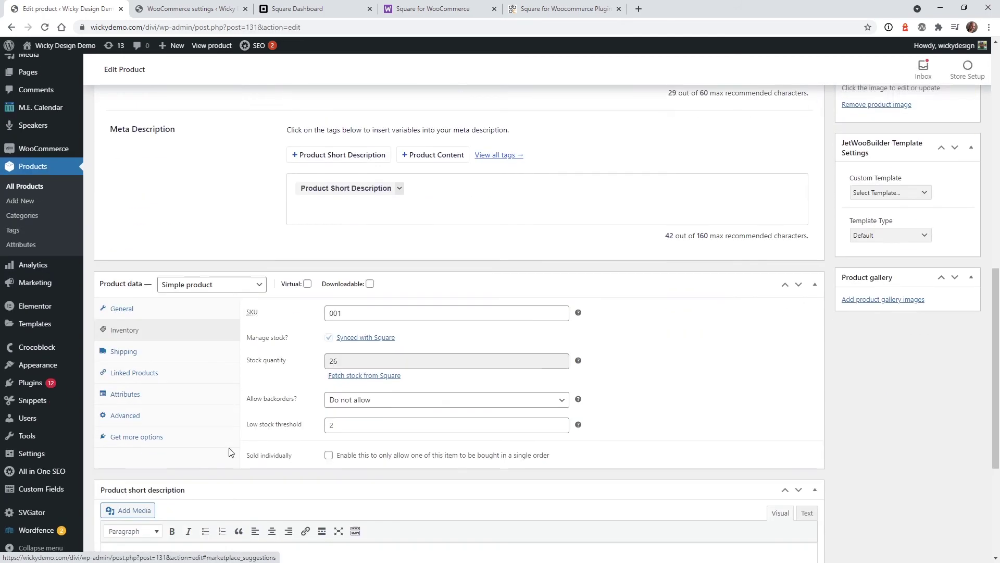
pyautogui.click(368, 372)
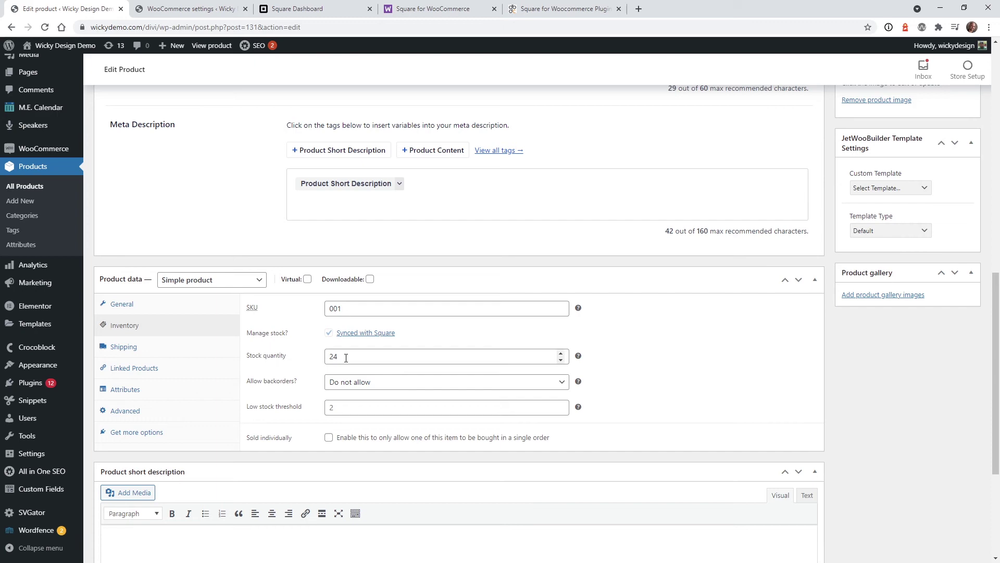
# Compare with Branding's stock in Square, then update the product with the synced value
pyautogui.click(185, 6)
pyautogui.click(297, 8)
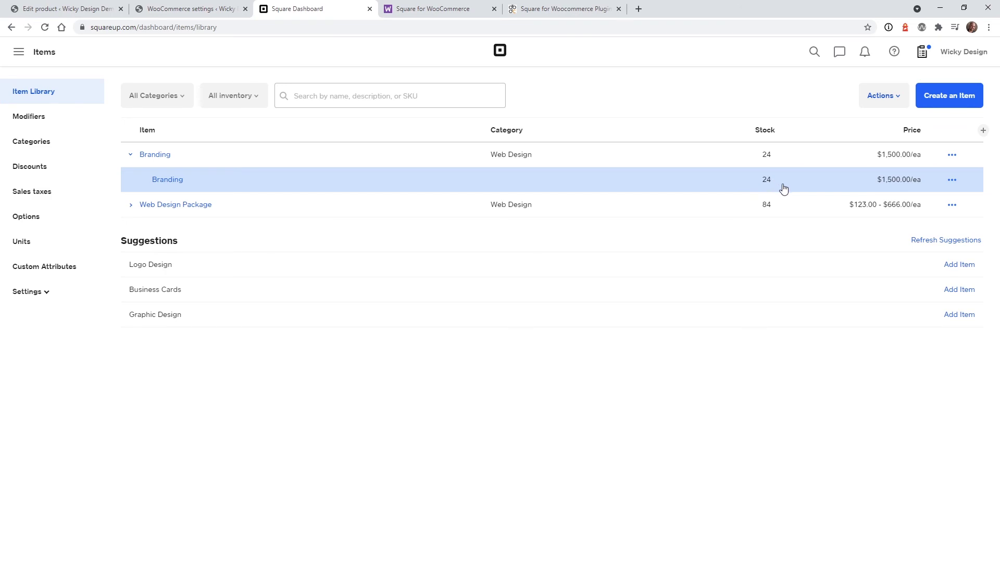
pyautogui.hotkey('ctrl', '1')
pyautogui.scroll(10, 945, 346)
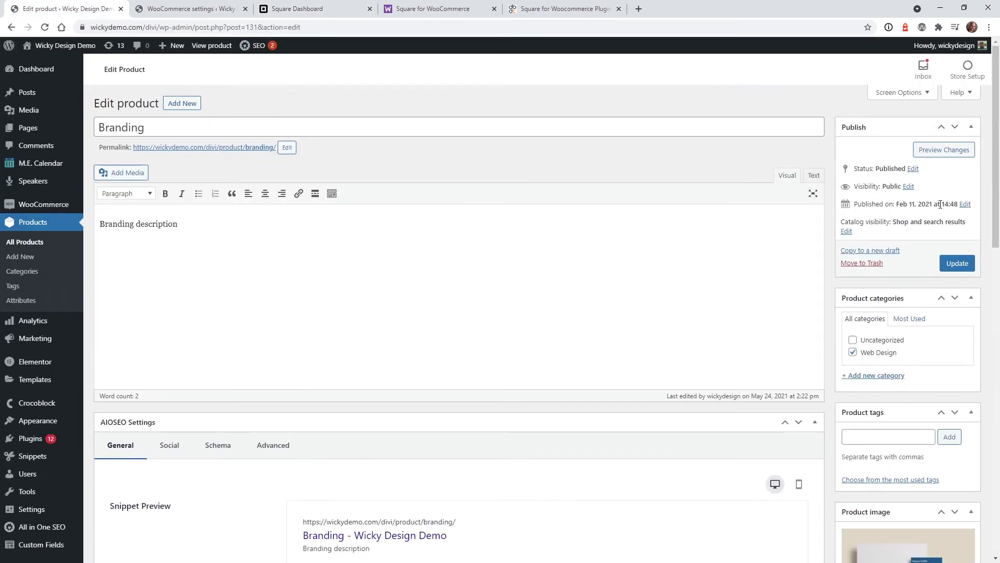
pyautogui.click(962, 264)
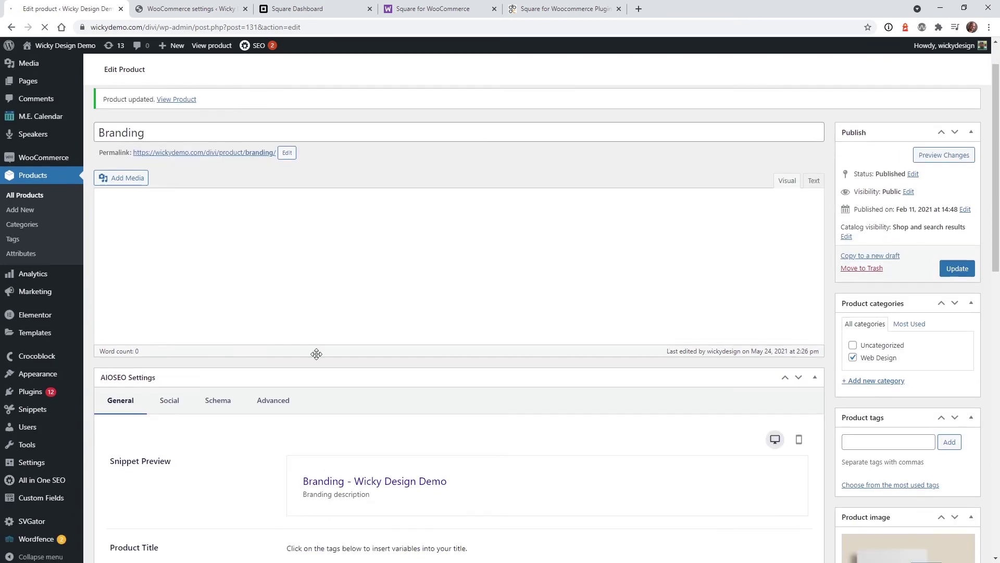
# Back in the Products list, confirm Branding now shows In stock (24)
pyautogui.scroll(-8, 229, 384)
pyautogui.scroll(-5, 228, 414)
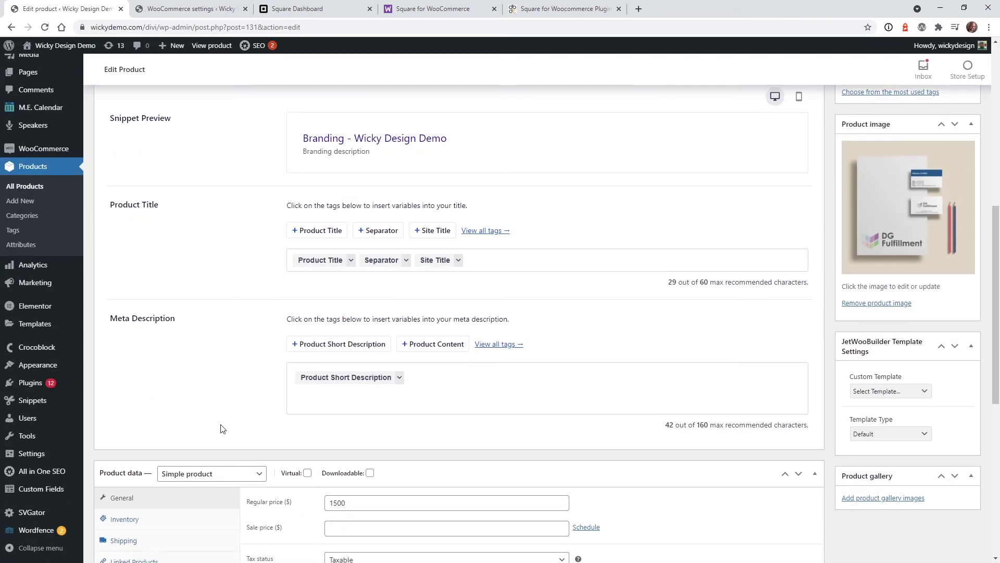
pyautogui.click(162, 328)
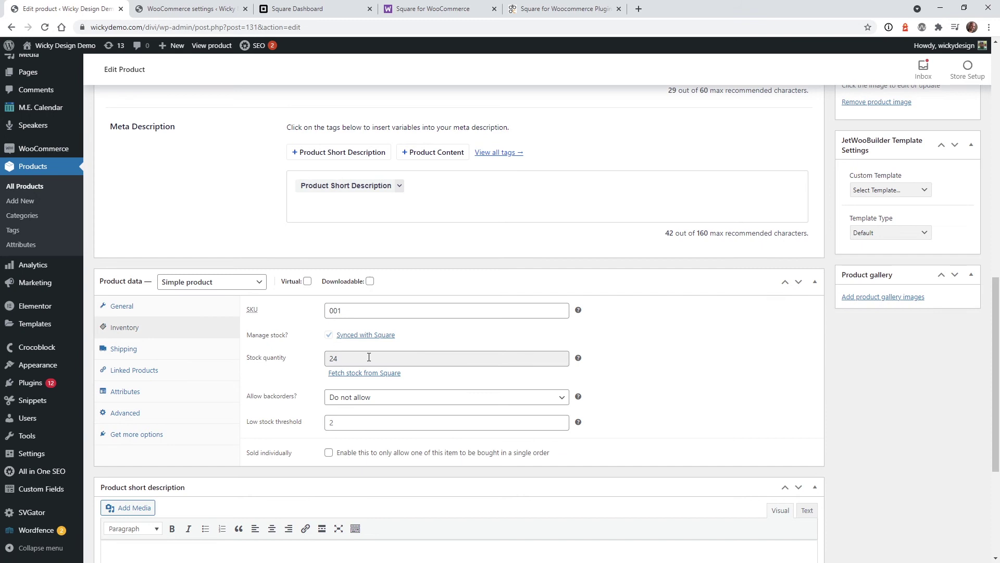
pyautogui.click(27, 168)
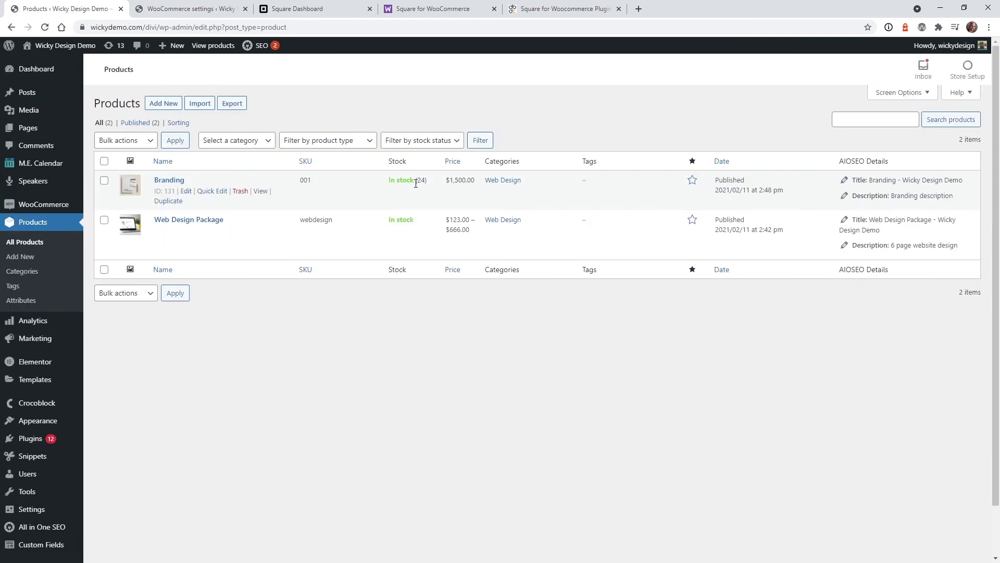
pyautogui.moveTo(416, 182); pyautogui.dragTo(423, 188)
pyautogui.click(518, 414)
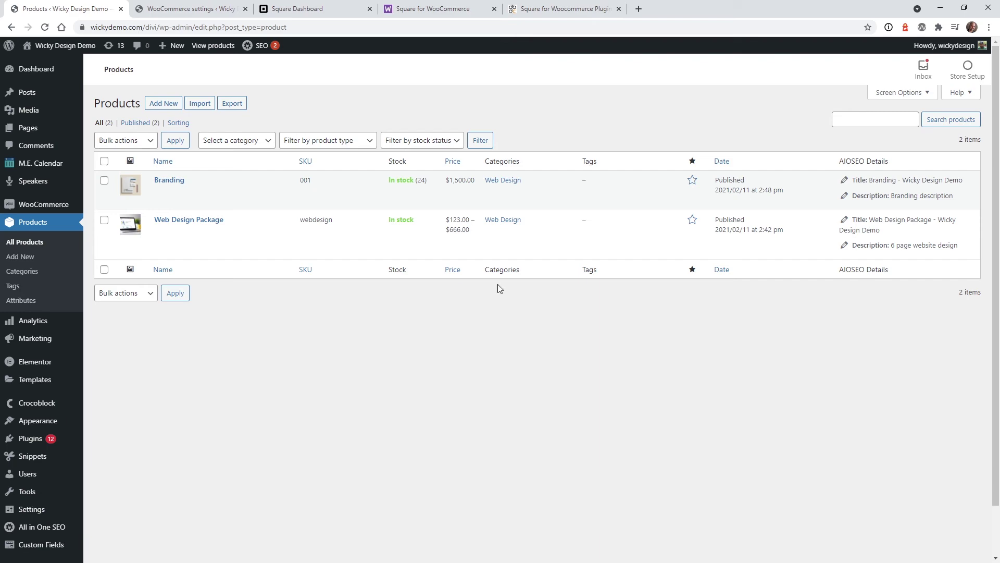
# Fetch Branding's stock from Square, replace 24 with 20 in Stock quantity, and update the product
pyautogui.click(171, 181)
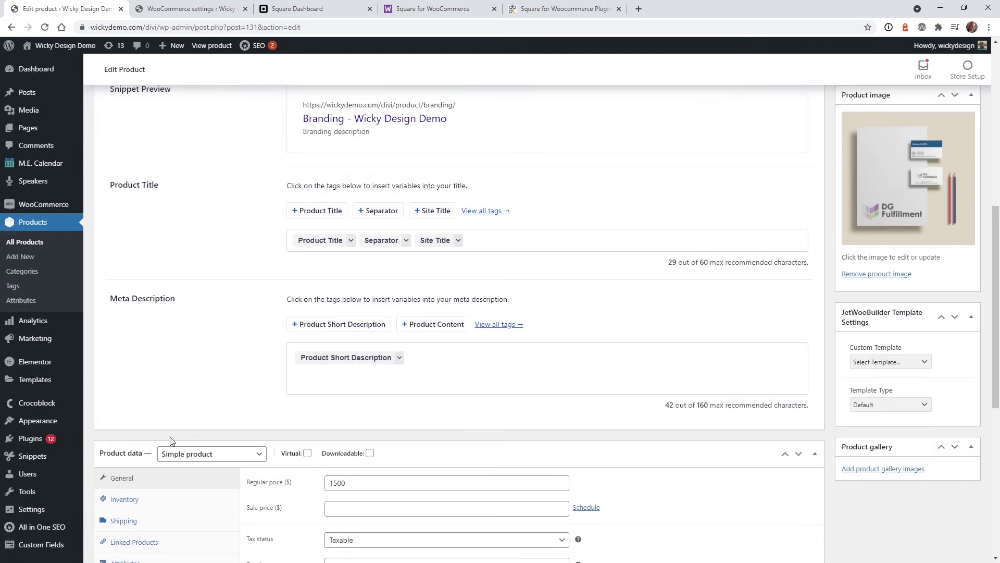
pyautogui.click(178, 504)
pyautogui.scroll(-4, 335, 341)
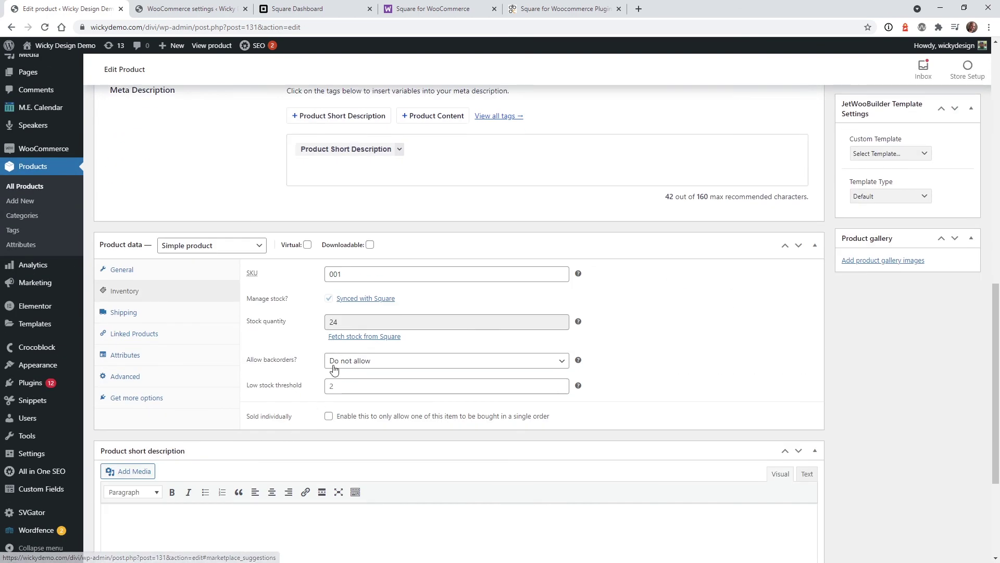
pyautogui.click(378, 338)
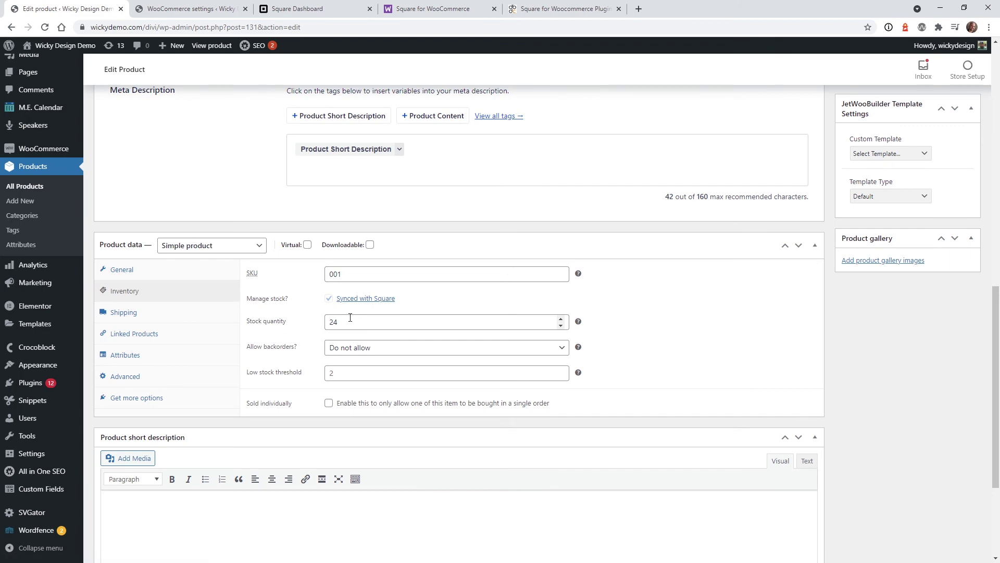
pyautogui.click(342, 327)
pyautogui.moveTo(342, 328); pyautogui.dragTo(296, 332)
pyautogui.write('20')
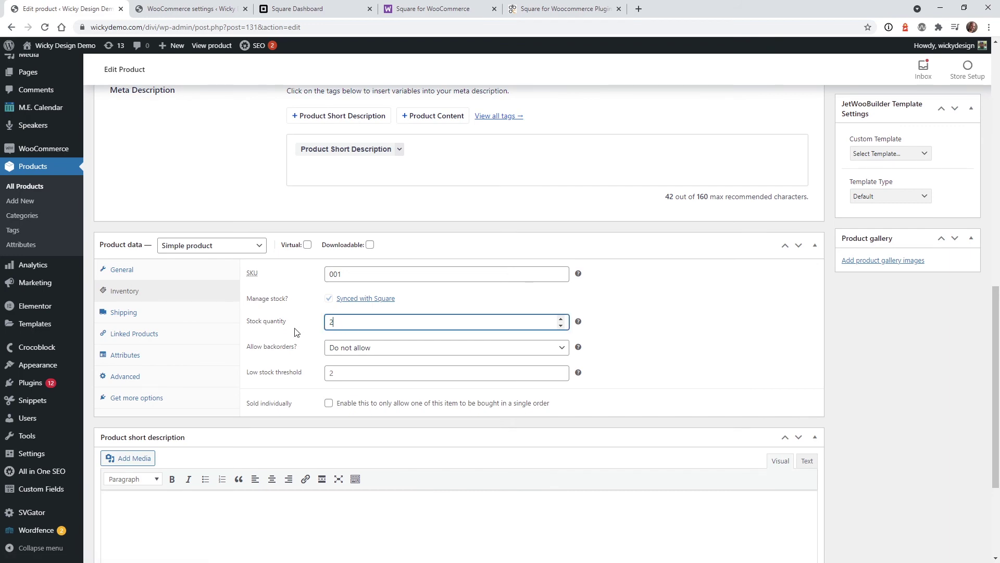
pyautogui.click(750, 358)
pyautogui.scroll(10, 751, 359)
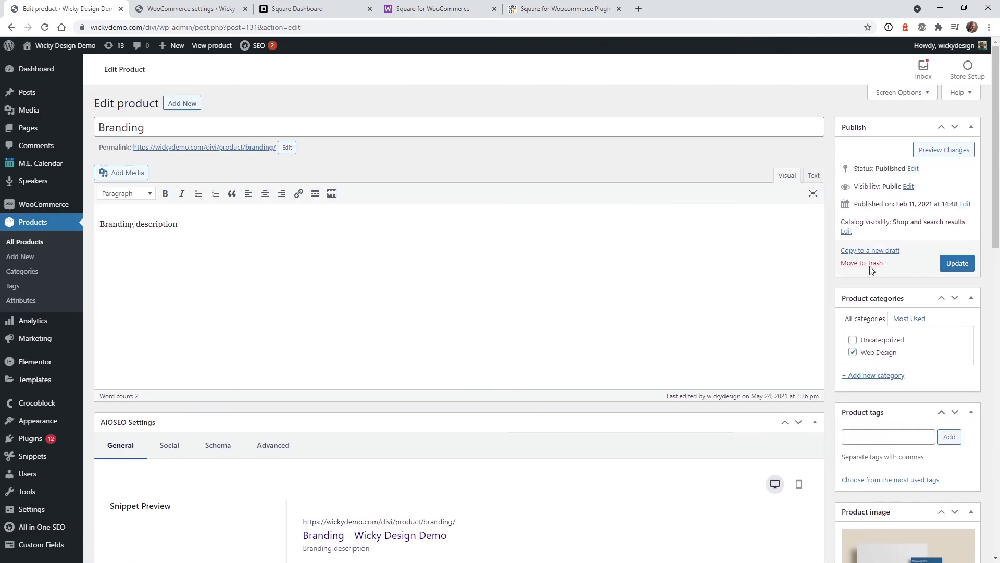
pyautogui.click(948, 265)
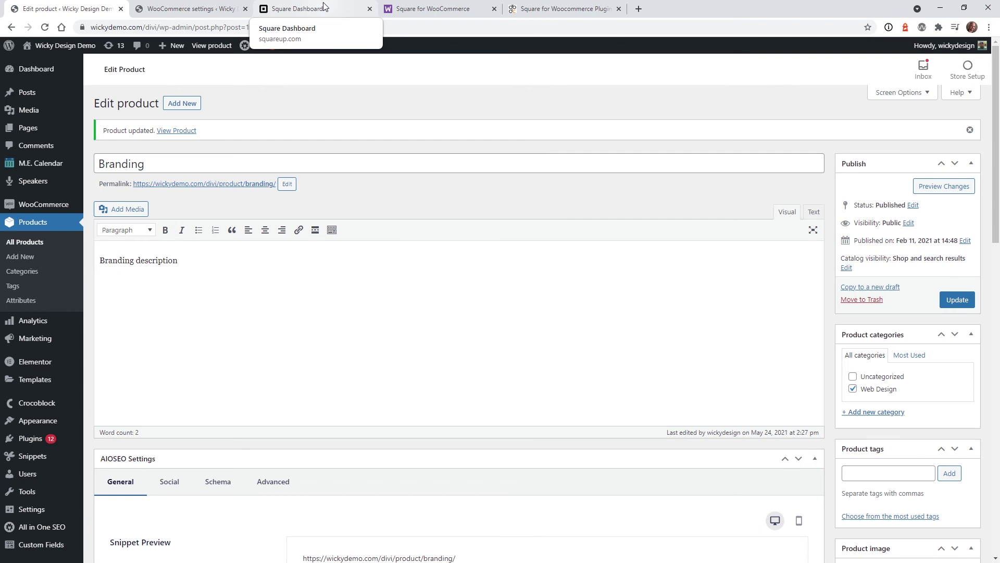
# Reload Square's item library and confirm the Branding variation now shows 20 in stock
pyautogui.click(323, 6)
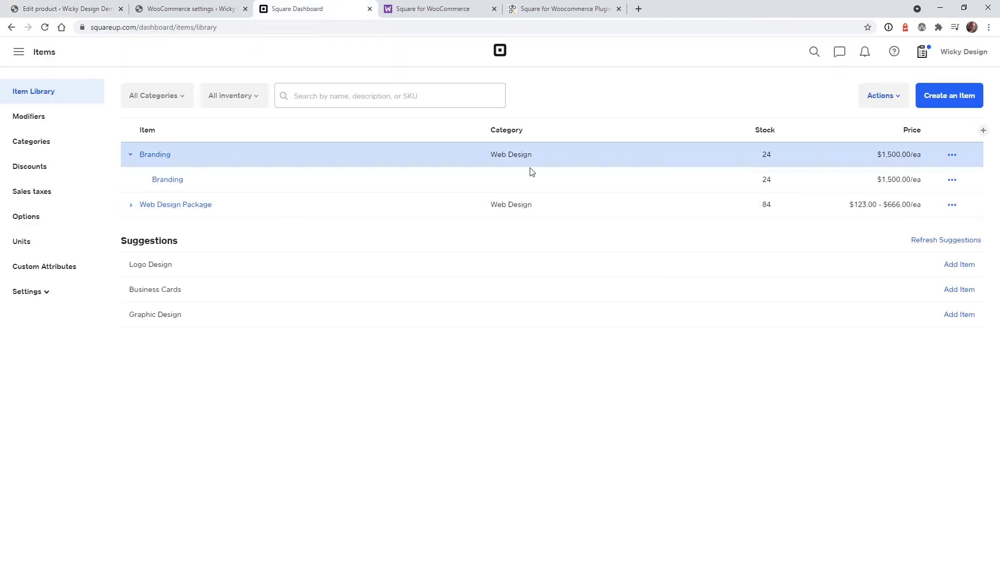
pyautogui.click(45, 27)
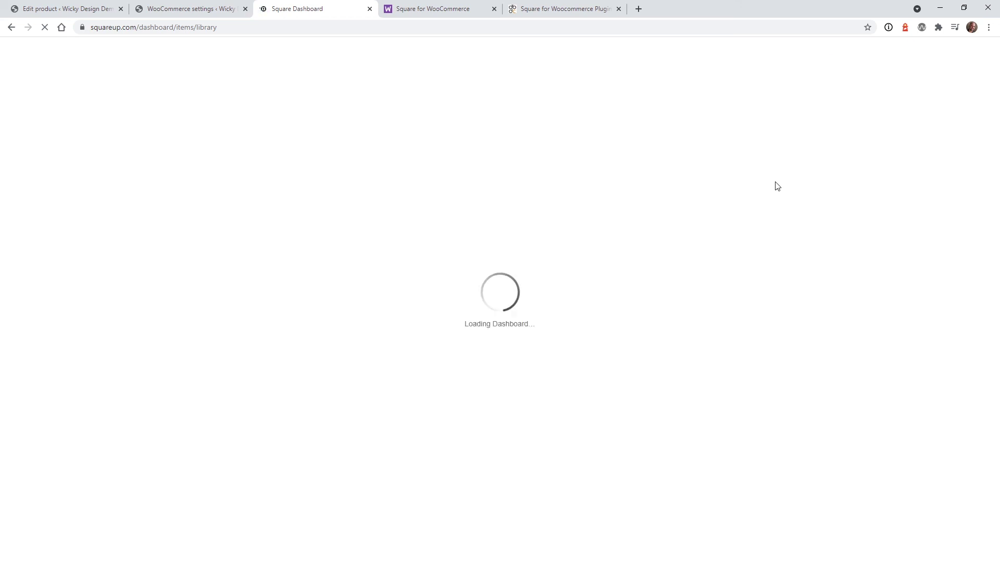
pyautogui.click(131, 156)
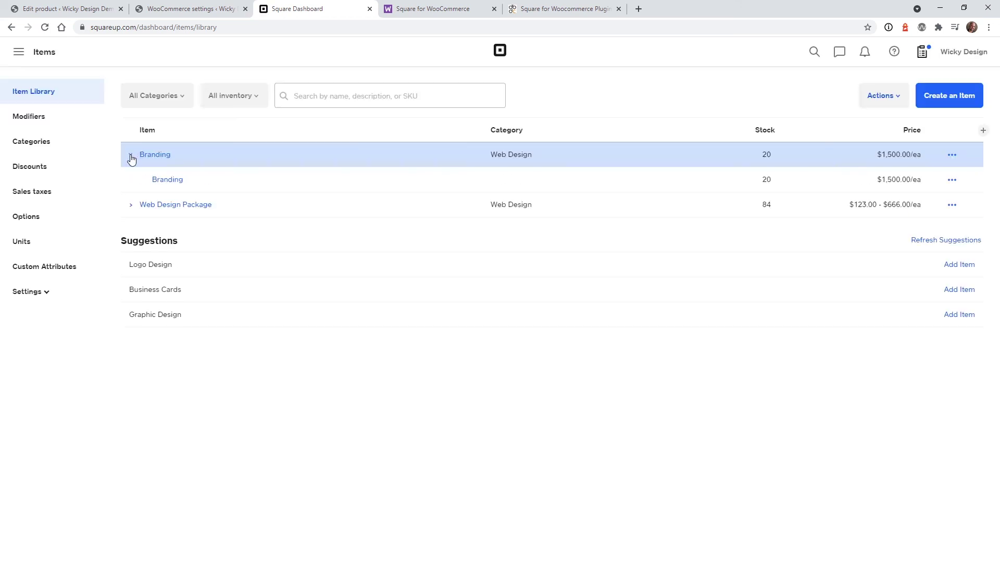
pyautogui.click(762, 183)
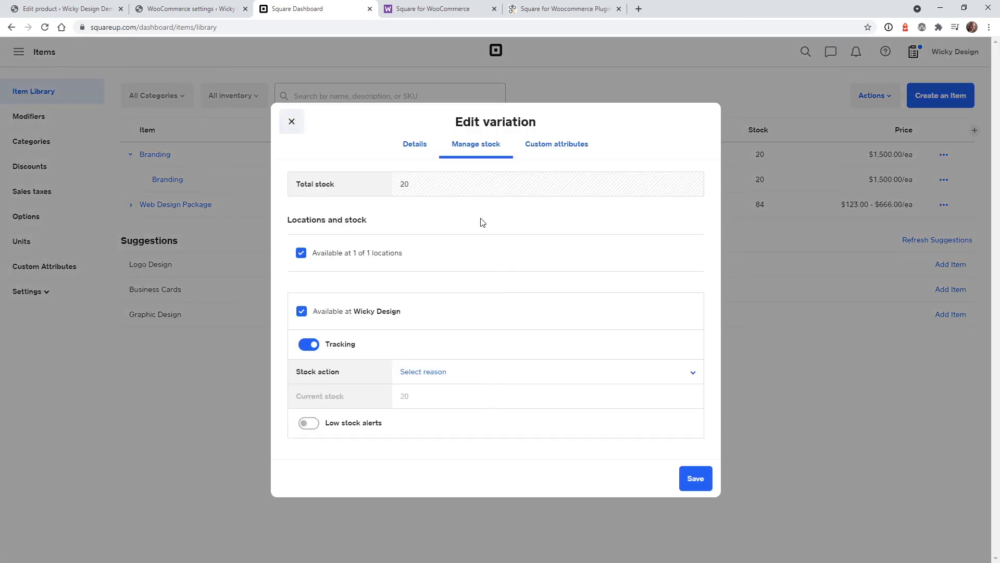
pyautogui.click(292, 121)
pyautogui.click(432, 9)
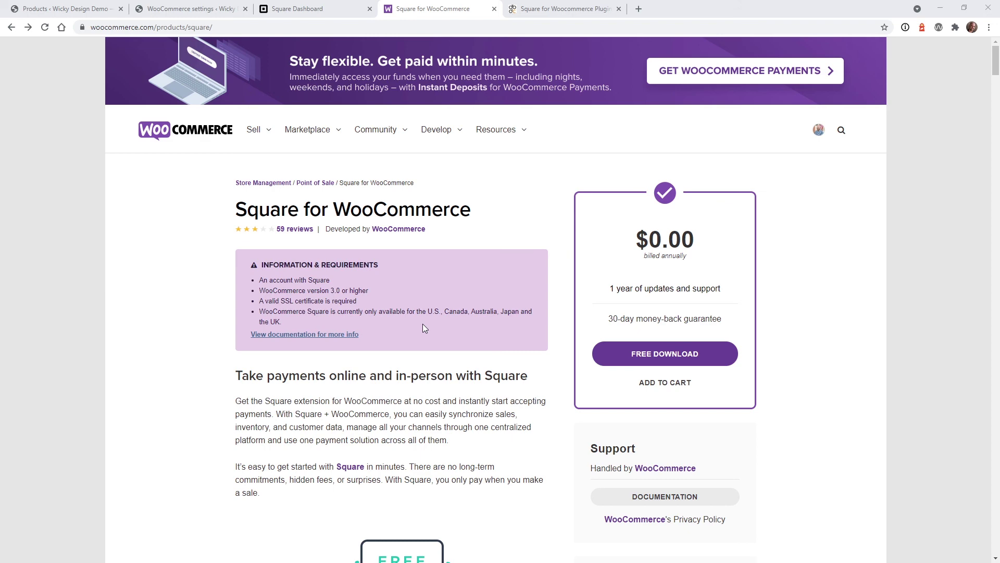
pyautogui.hotkey('ctrl', 'Tab')
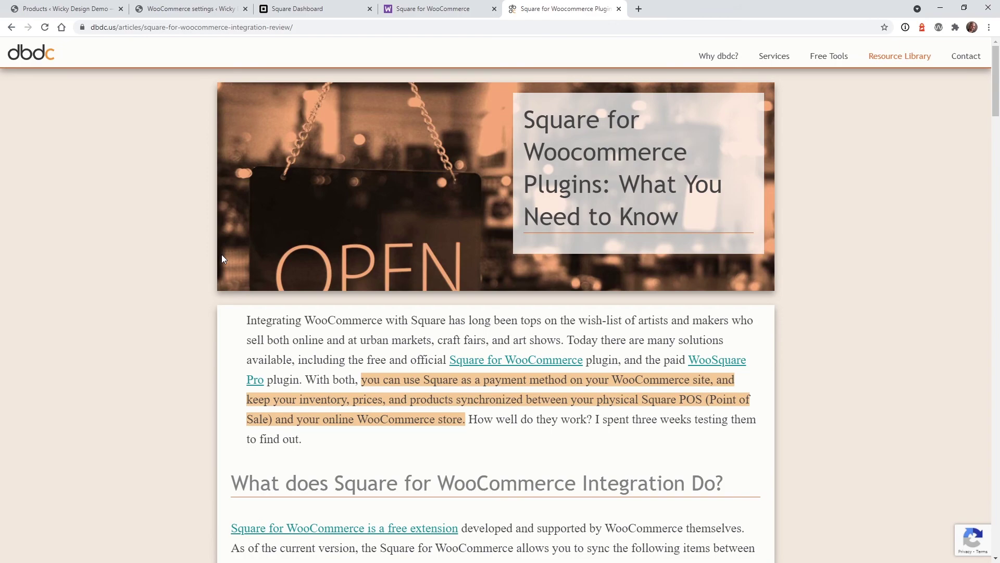
pyautogui.scroll(-4, 223, 259)
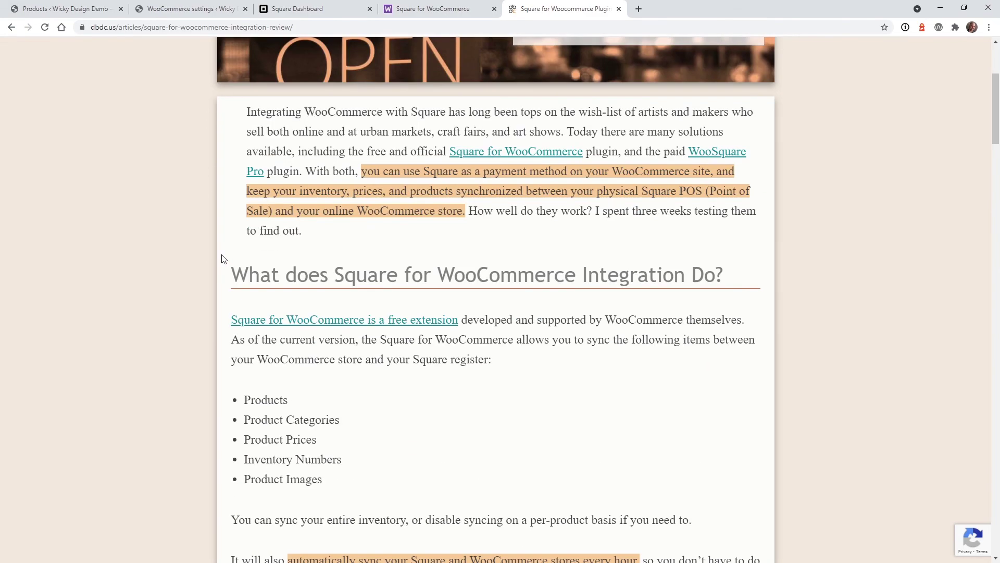
pyautogui.scroll(-20, 221, 254)
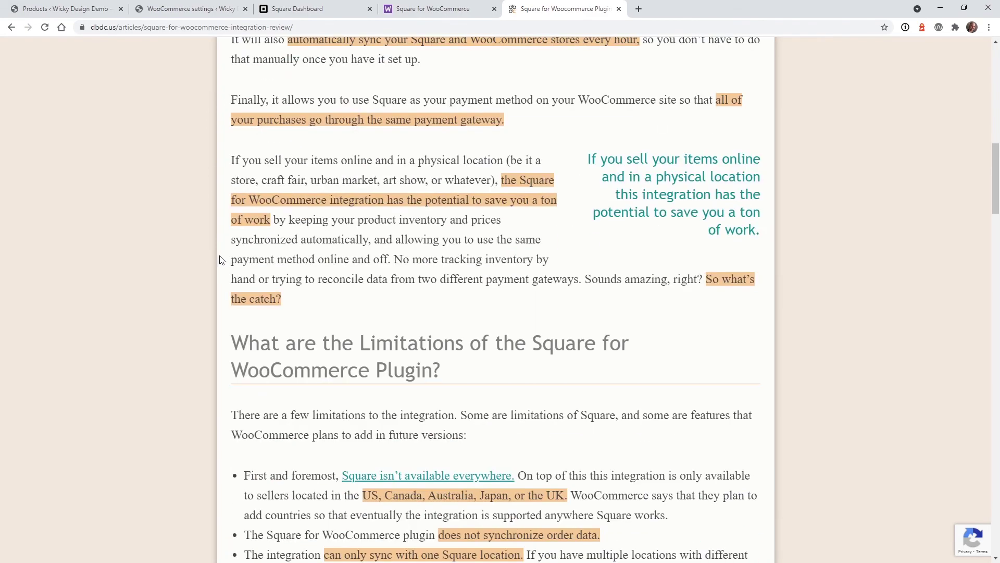
pyautogui.scroll(-5, 215, 258)
pyautogui.scroll(6, 215, 258)
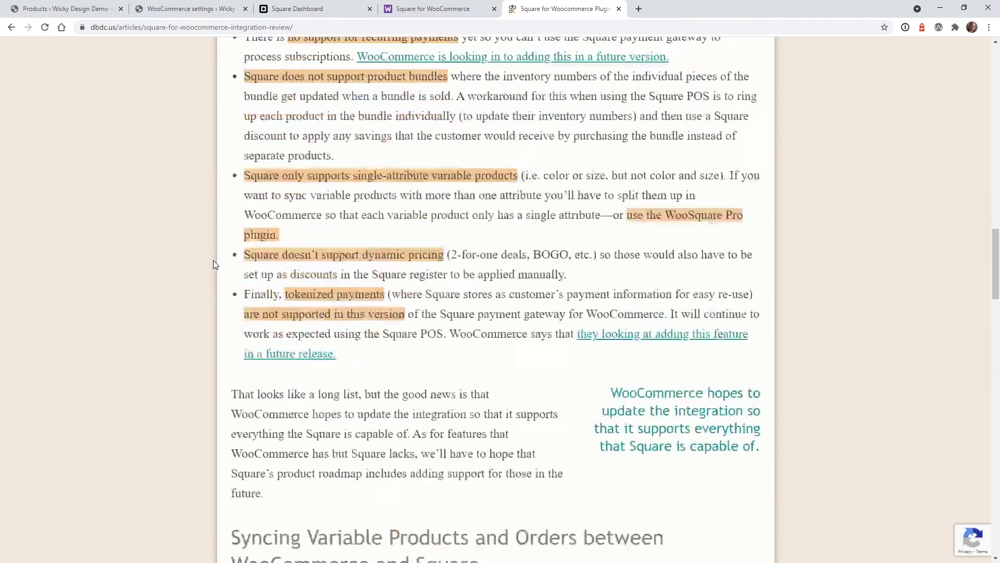
pyautogui.scroll(-5, 213, 261)
pyautogui.scroll(20, 212, 261)
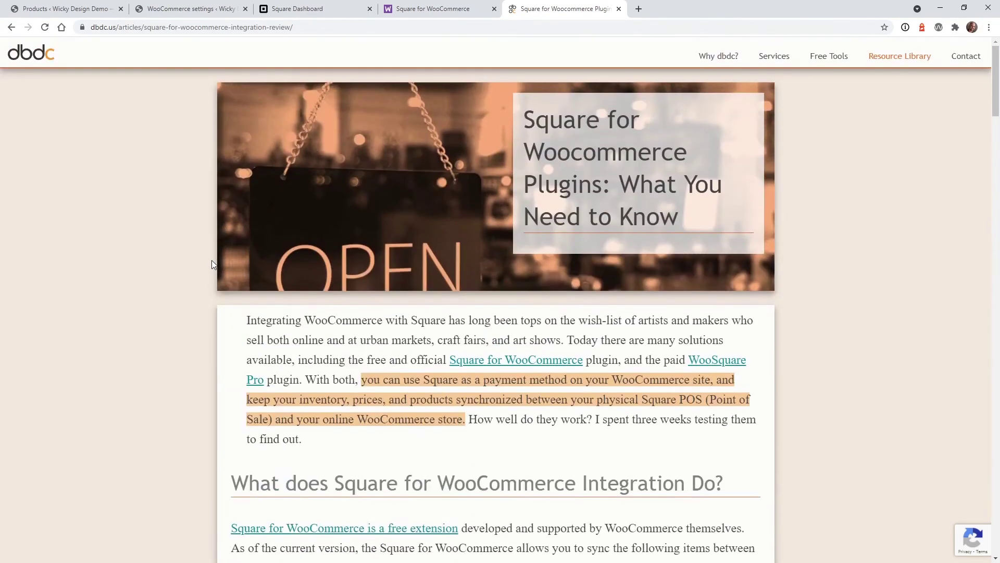
pyautogui.click(442, 8)
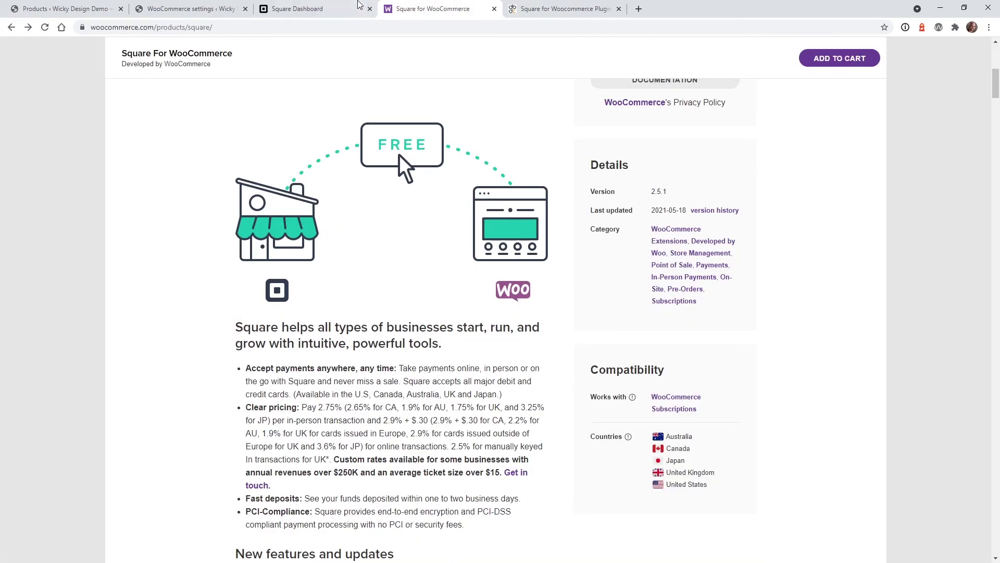
pyautogui.click(356, 6)
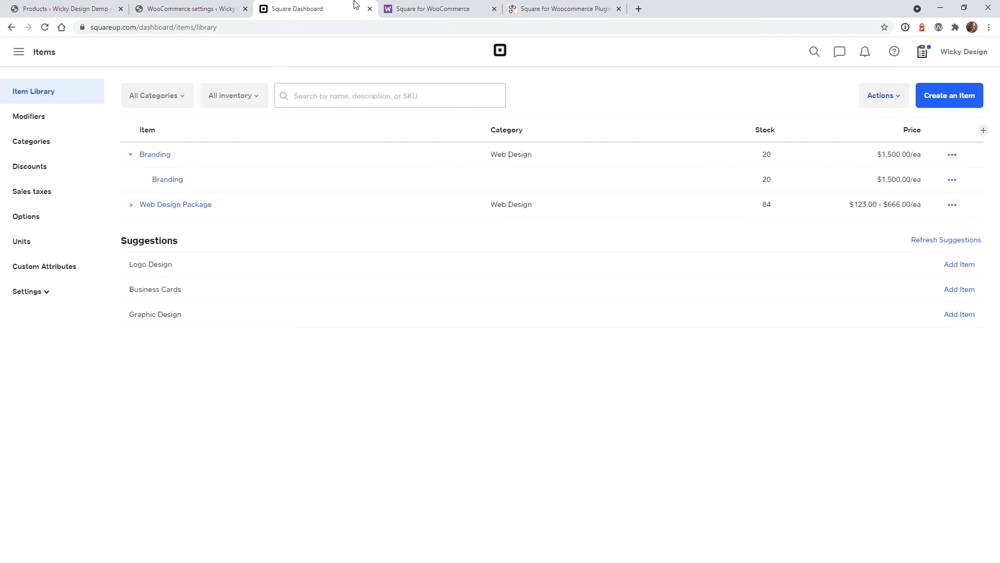
pyautogui.click(457, 8)
pyautogui.scroll(4, 704, 370)
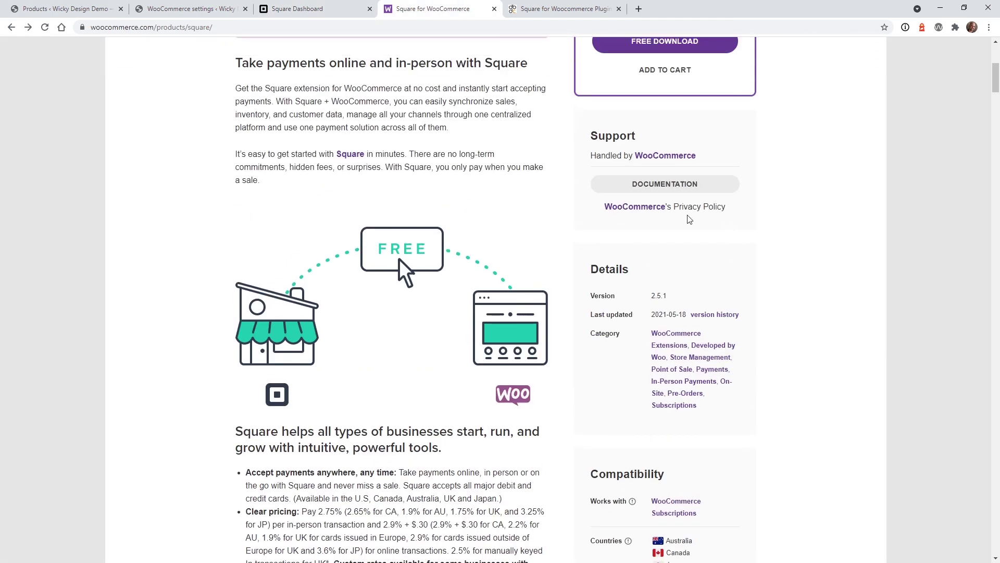
pyautogui.scroll(6, 208, 304)
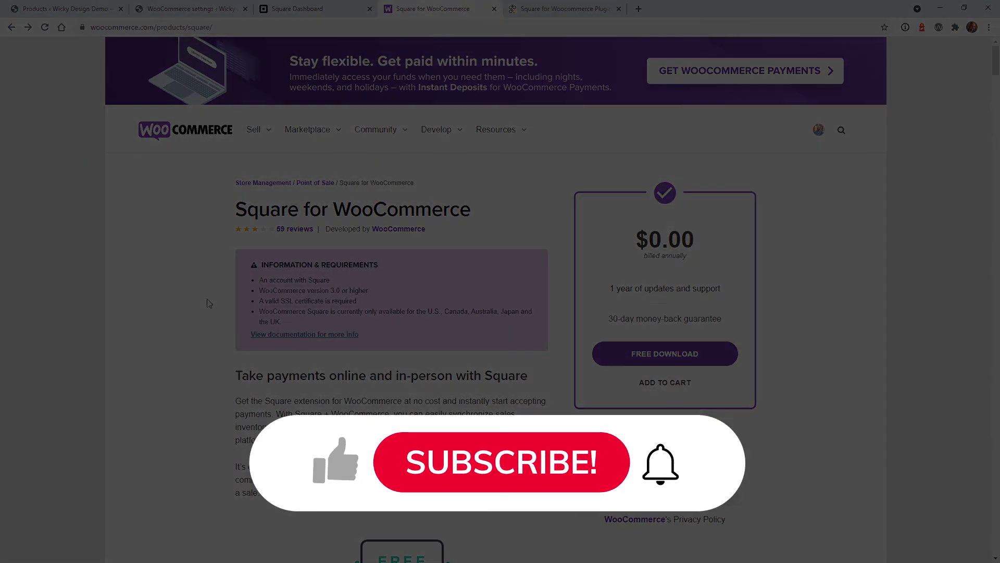